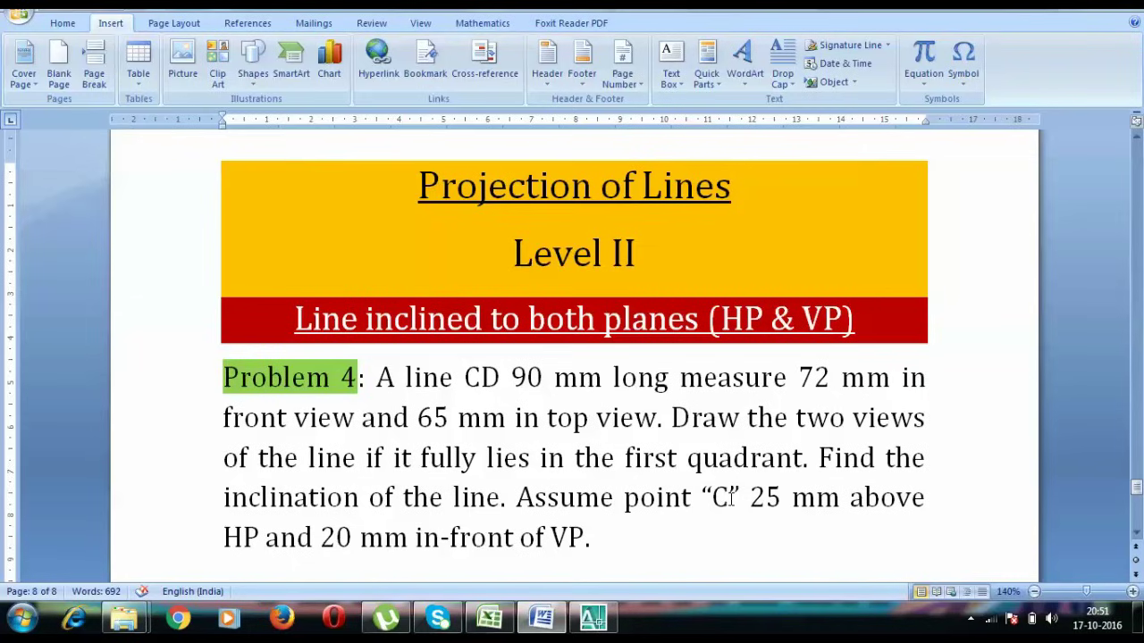
- Highlight 90, 72 and 65 in Problem 4, then scroll to and mark the Given data list
{"action": "left_click_drag", "start_coordinate": [543, 379], "coordinate": [512, 379]}
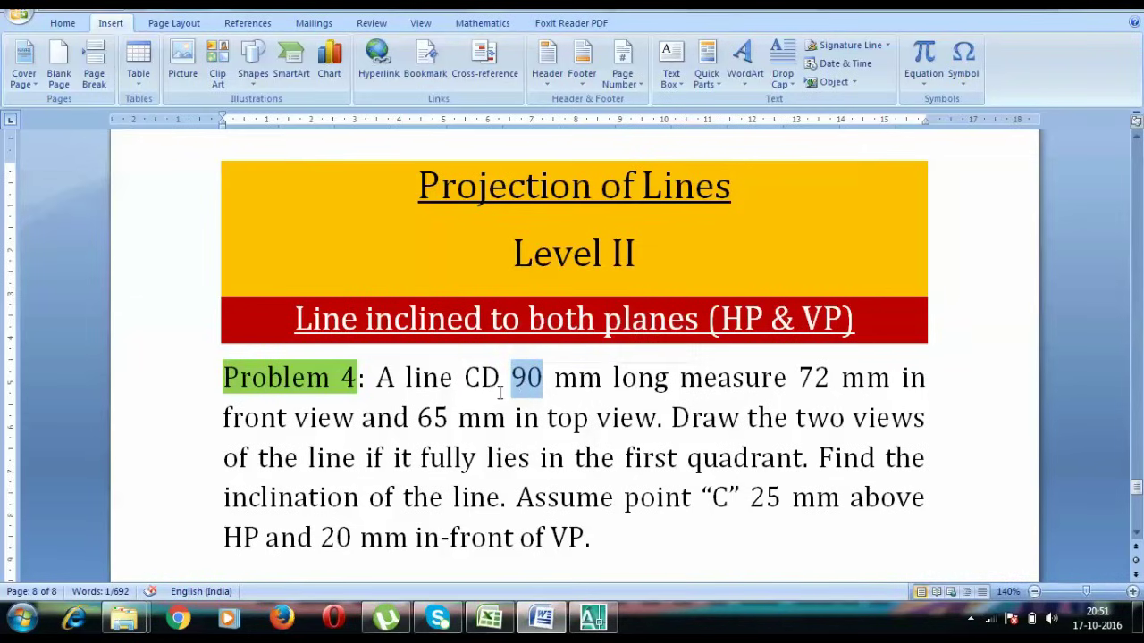
{"action": "left_click_drag", "start_coordinate": [799, 378], "coordinate": [829, 377]}
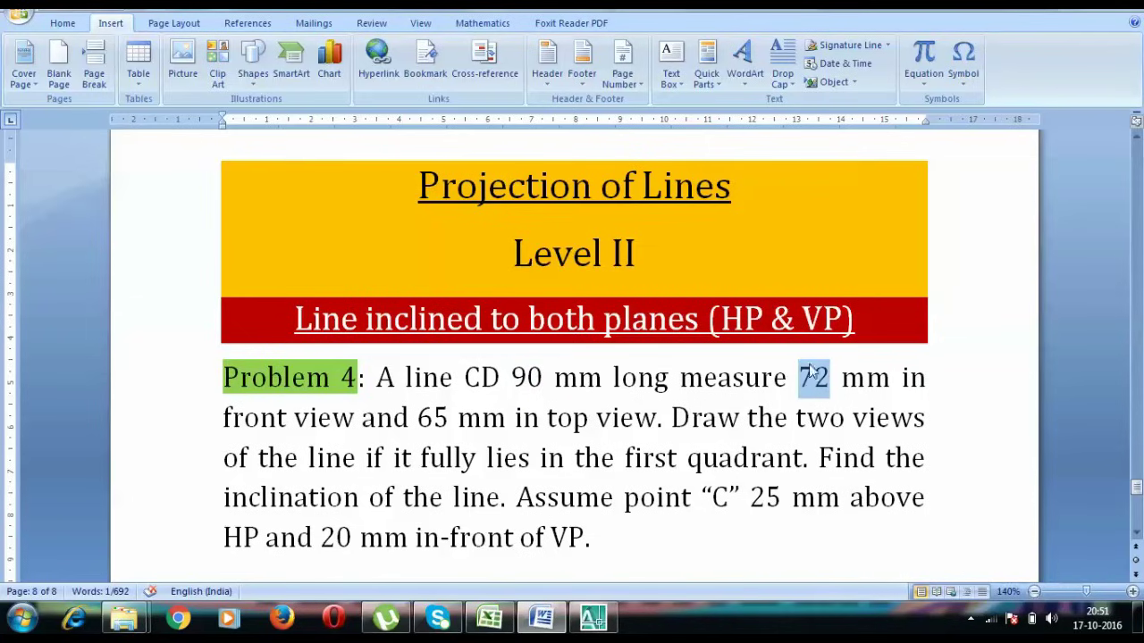
{"action": "left_click_drag", "start_coordinate": [417, 417], "coordinate": [450, 418]}
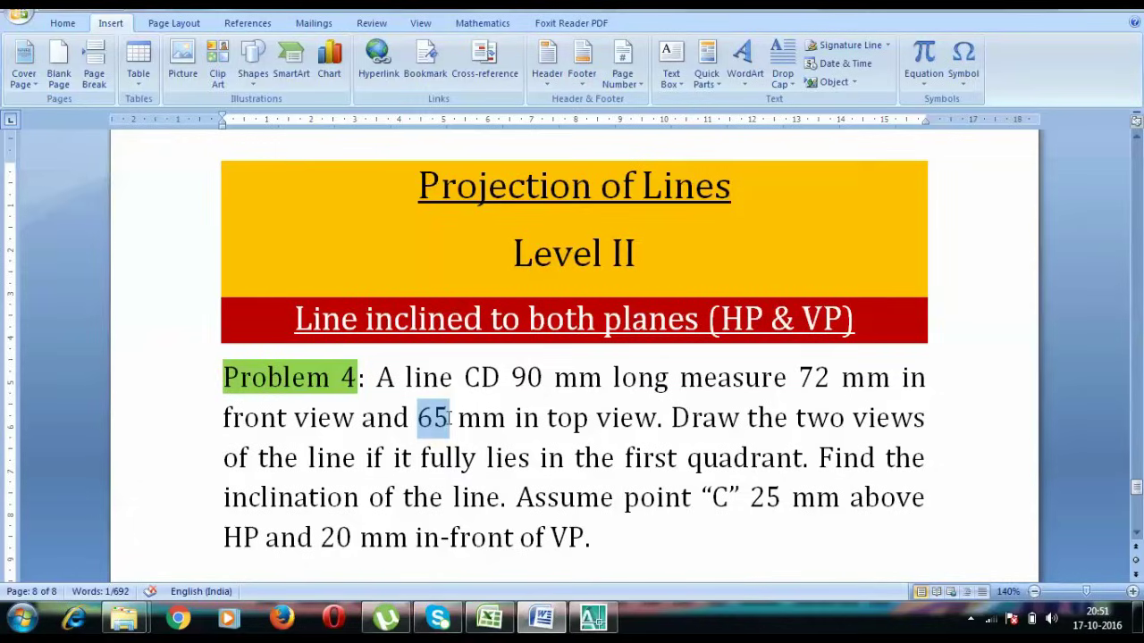
{"action": "scroll", "coordinate": [450, 418], "scroll_direction": "down", "scroll_amount": 2}
{"action": "scroll", "coordinate": [448, 417], "scroll_direction": "down", "scroll_amount": 1}
{"action": "left_click_drag", "start_coordinate": [224, 316], "coordinate": [372, 421]}
- Change the Given h value from 0 to 25 mm and the d value from 12 to 20 mm
{"action": "left_click", "coordinate": [446, 316]}
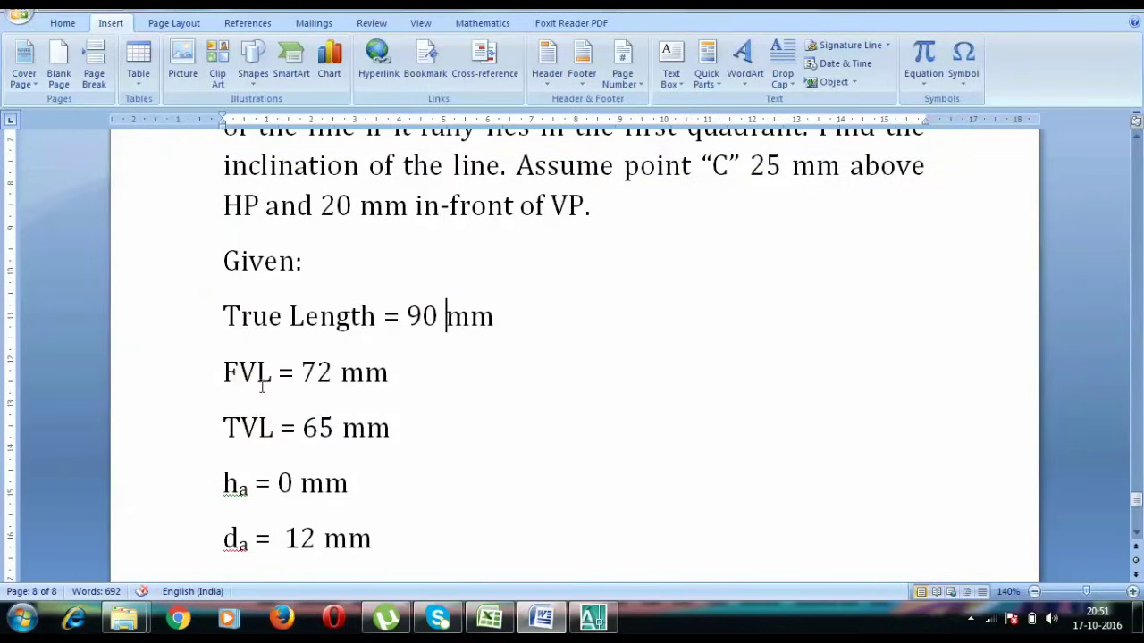
{"action": "left_click_drag", "start_coordinate": [403, 427], "coordinate": [317, 428]}
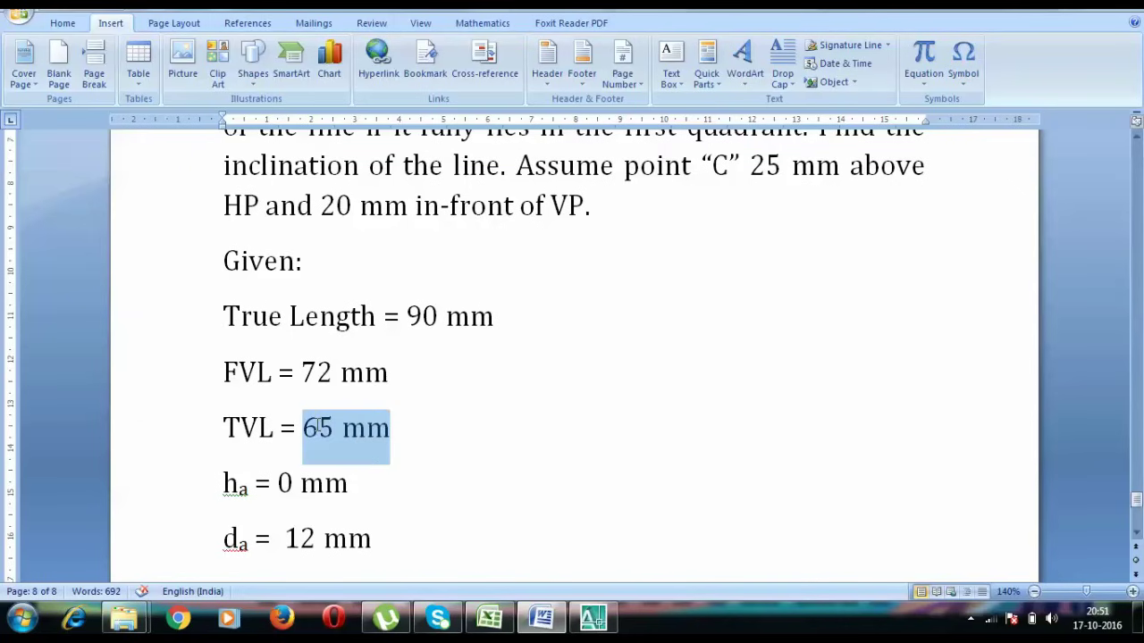
{"action": "scroll", "coordinate": [464, 421], "scroll_direction": "up", "scroll_amount": 1}
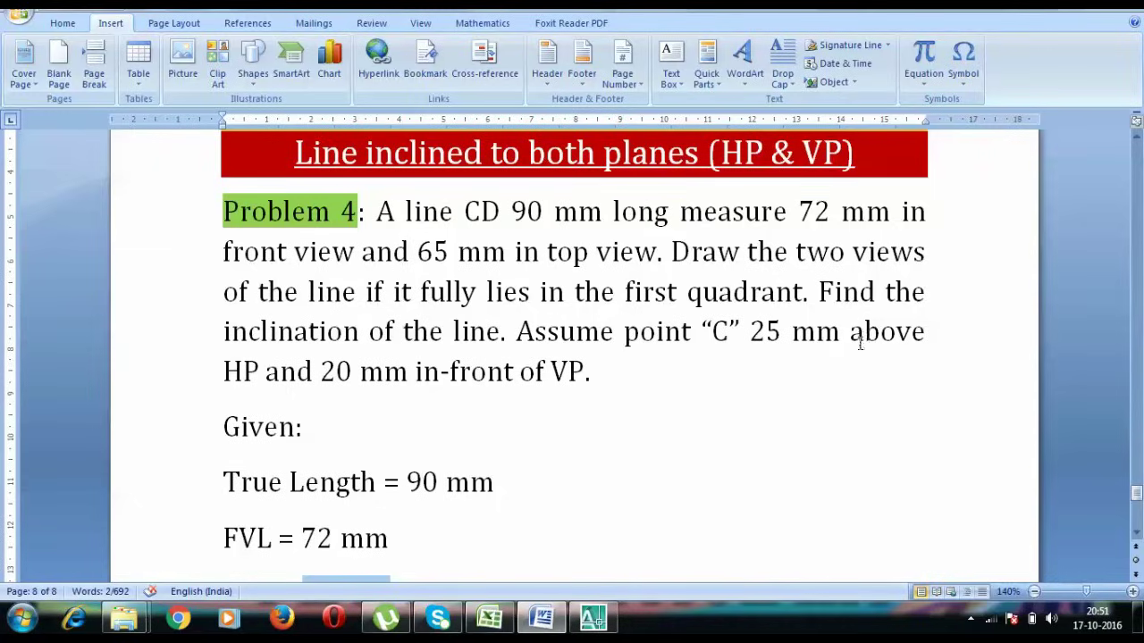
{"action": "scroll", "coordinate": [310, 410], "scroll_direction": "down", "scroll_amount": 2}
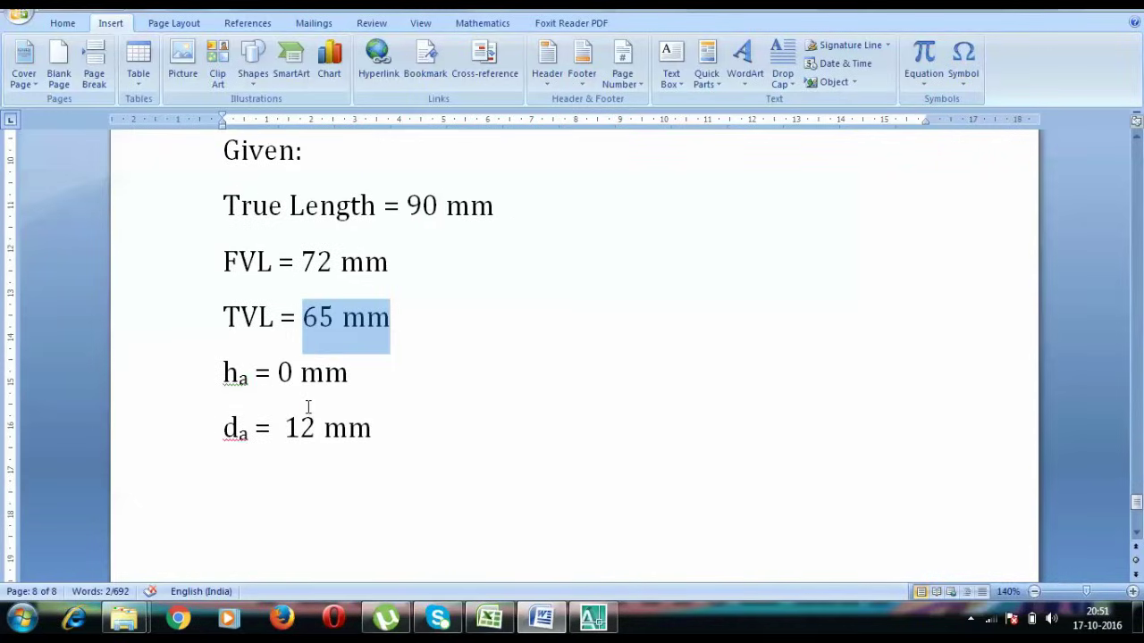
{"action": "scroll", "coordinate": [347, 393], "scroll_direction": "up", "scroll_amount": 1}
{"action": "double_click", "coordinate": [283, 428]}
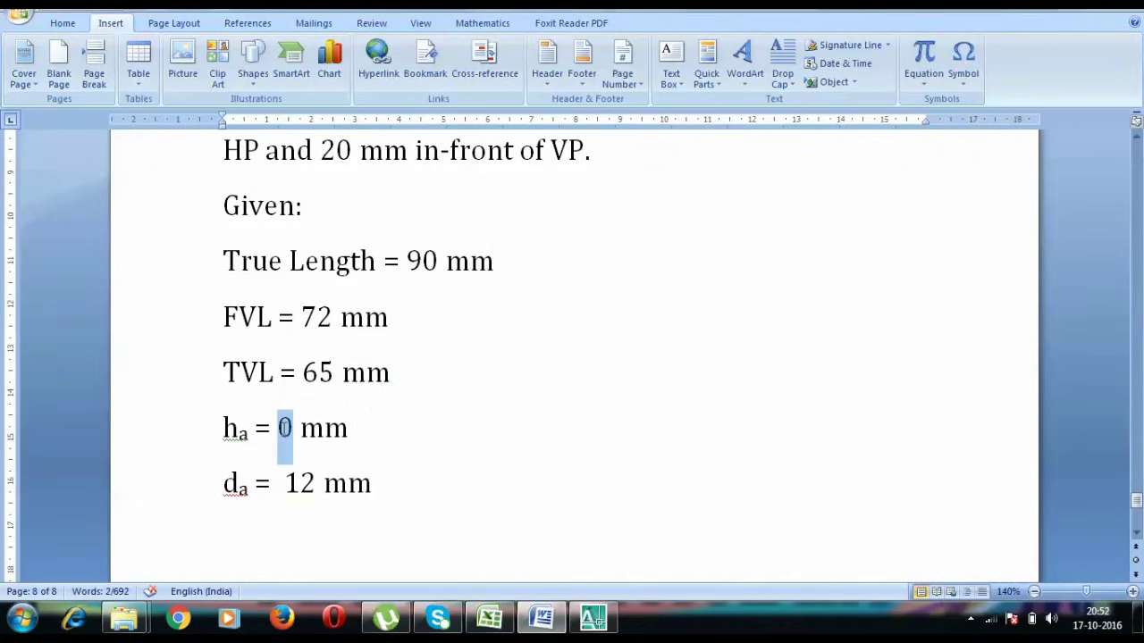
{"action": "type", "text": "25"}
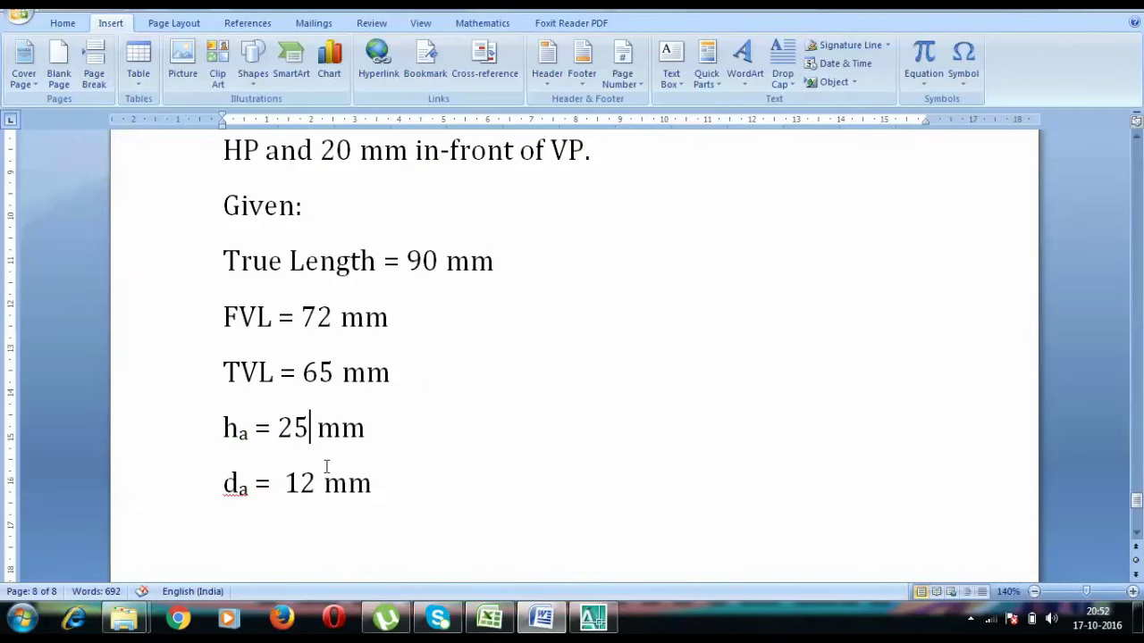
{"action": "left_click_drag", "start_coordinate": [318, 484], "coordinate": [284, 483]}
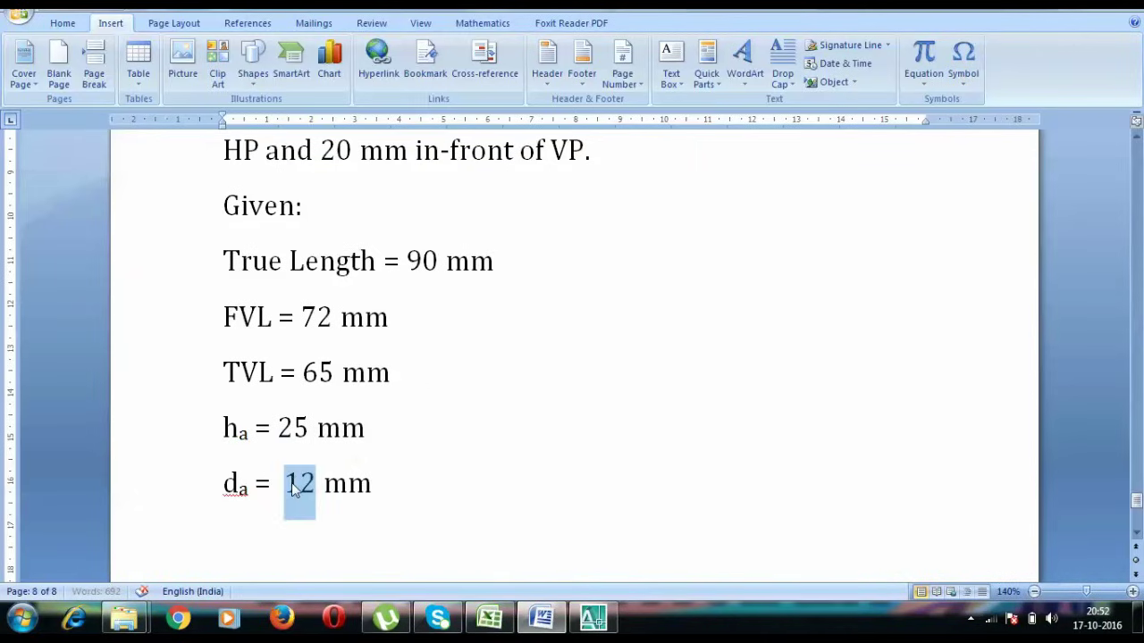
{"action": "type", "text": "20"}
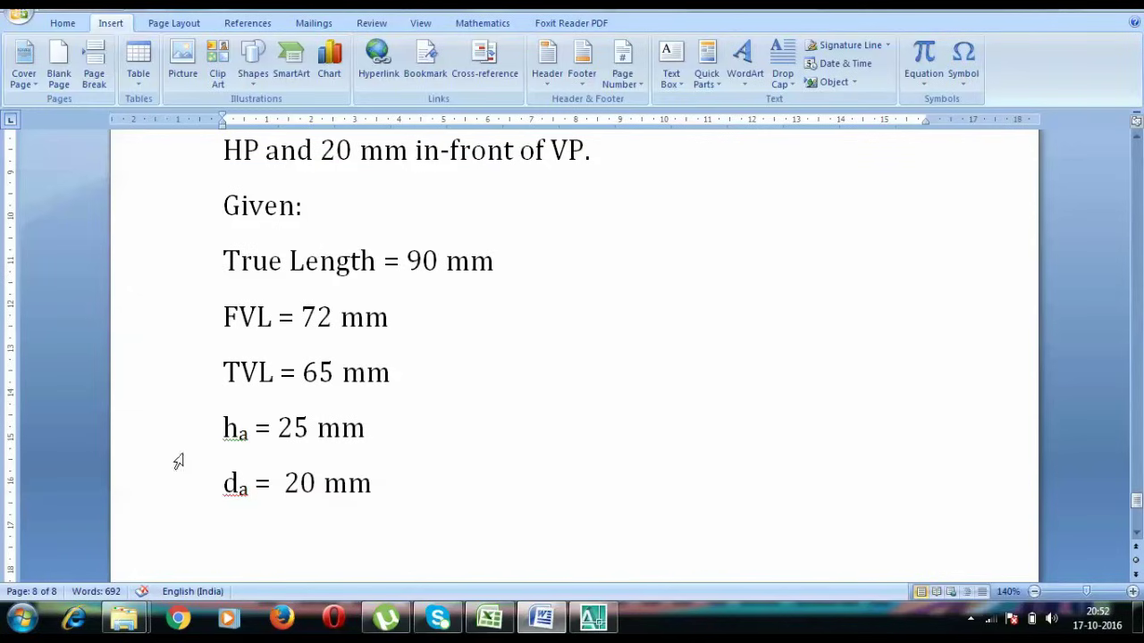
- Change both subscripts from a to c, lowercase h and d, and save the document
{"action": "left_click_drag", "start_coordinate": [249, 434], "coordinate": [238, 434]}
{"action": "type", "text": "c"}
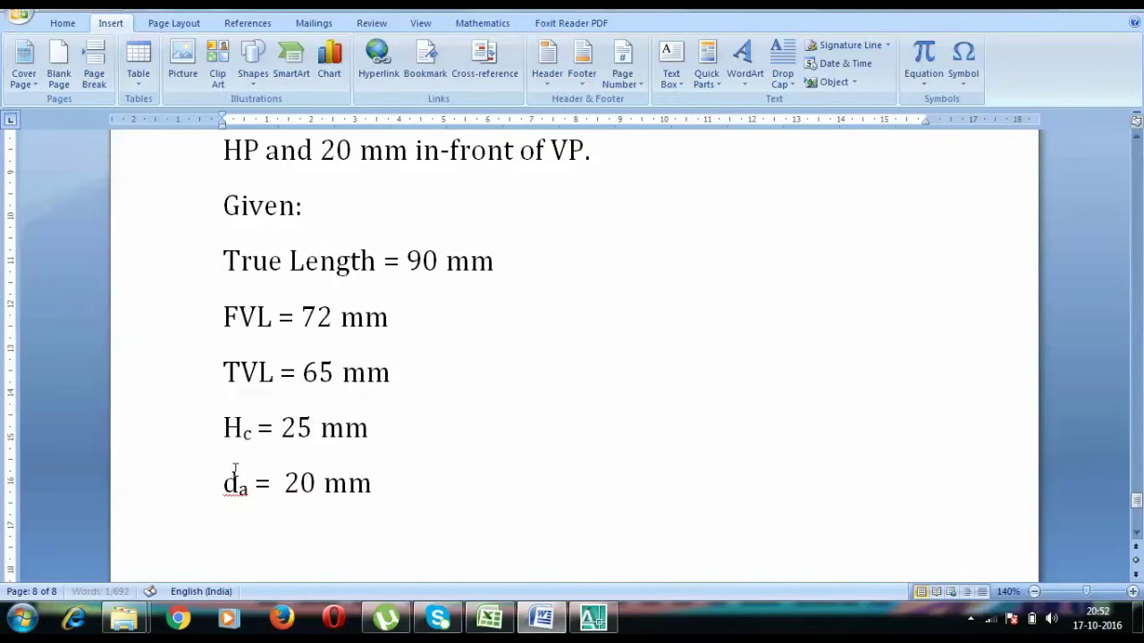
{"action": "left_click_drag", "start_coordinate": [252, 487], "coordinate": [240, 490]}
{"action": "type", "text": "c"}
{"action": "left_click_drag", "start_coordinate": [244, 431], "coordinate": [225, 431]}
{"action": "type", "text": "h"}
{"action": "left_click_drag", "start_coordinate": [250, 486], "coordinate": [226, 484]}
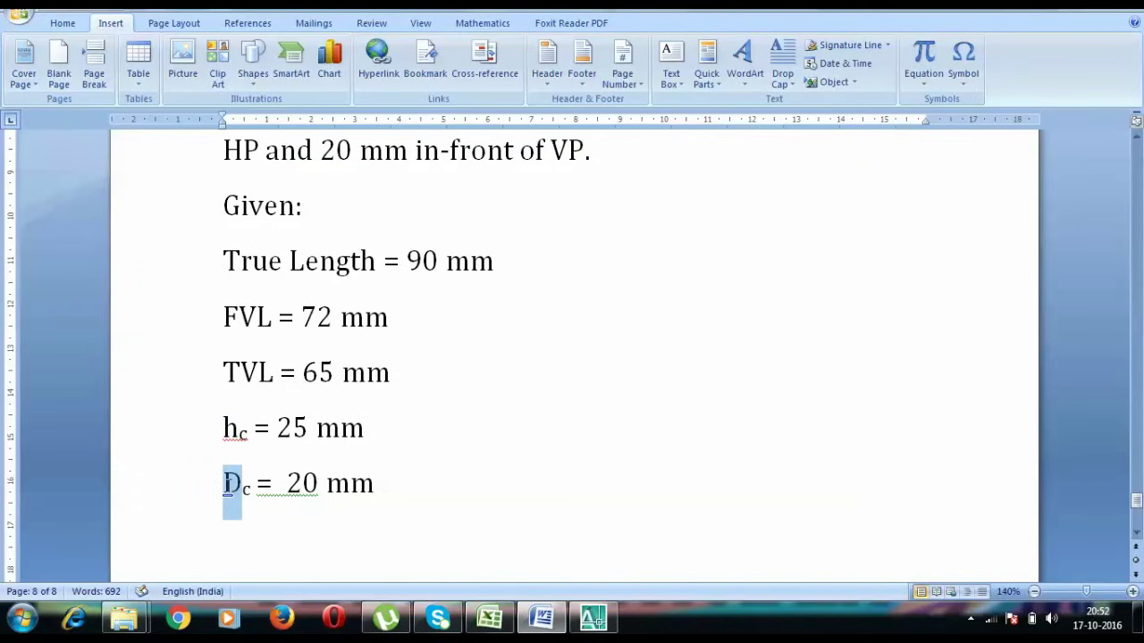
{"action": "type", "text": "d"}
{"action": "left_click", "coordinate": [457, 502]}
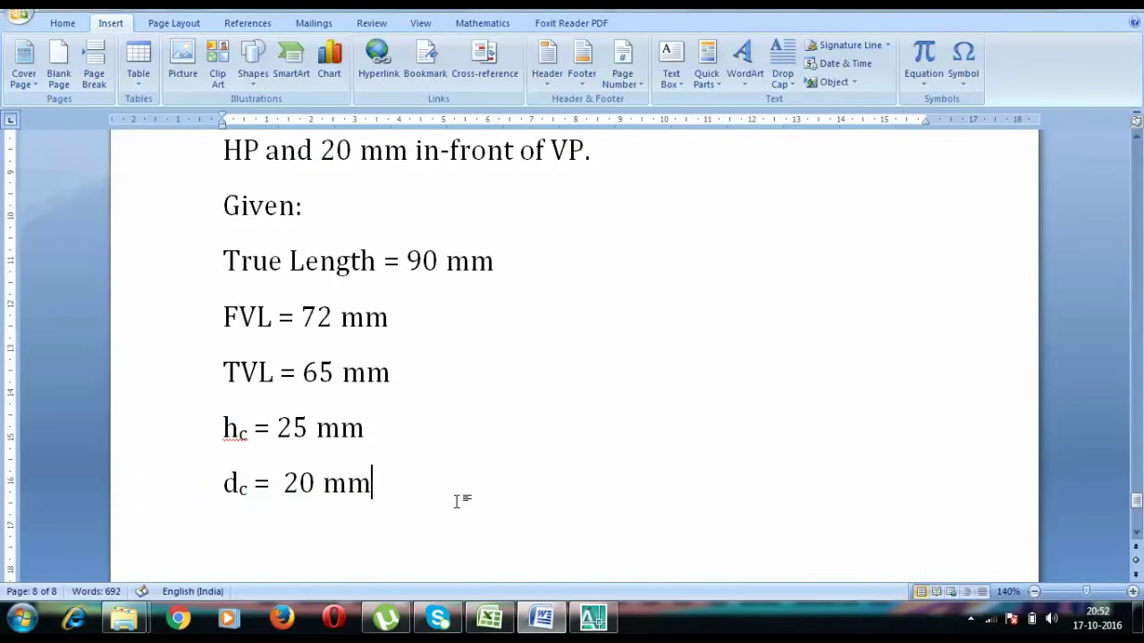
{"action": "key", "text": "ctrl+s"}
{"action": "scroll", "coordinate": [317, 474], "scroll_direction": "up", "scroll_amount": 4}
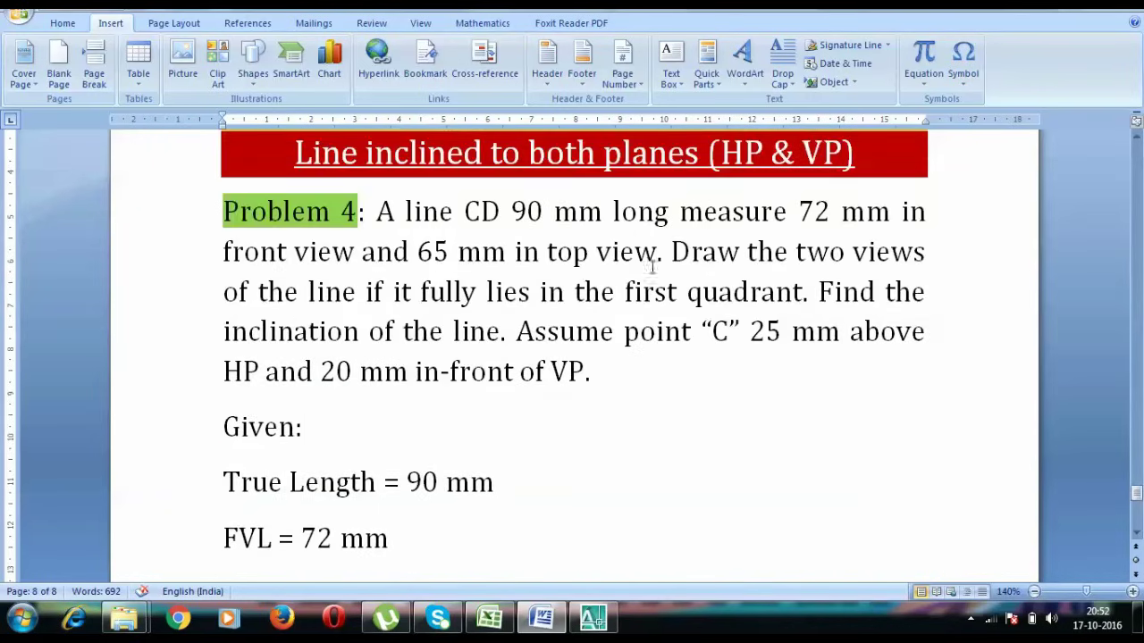
{"action": "left_click_drag", "start_coordinate": [625, 291], "coordinate": [803, 293]}
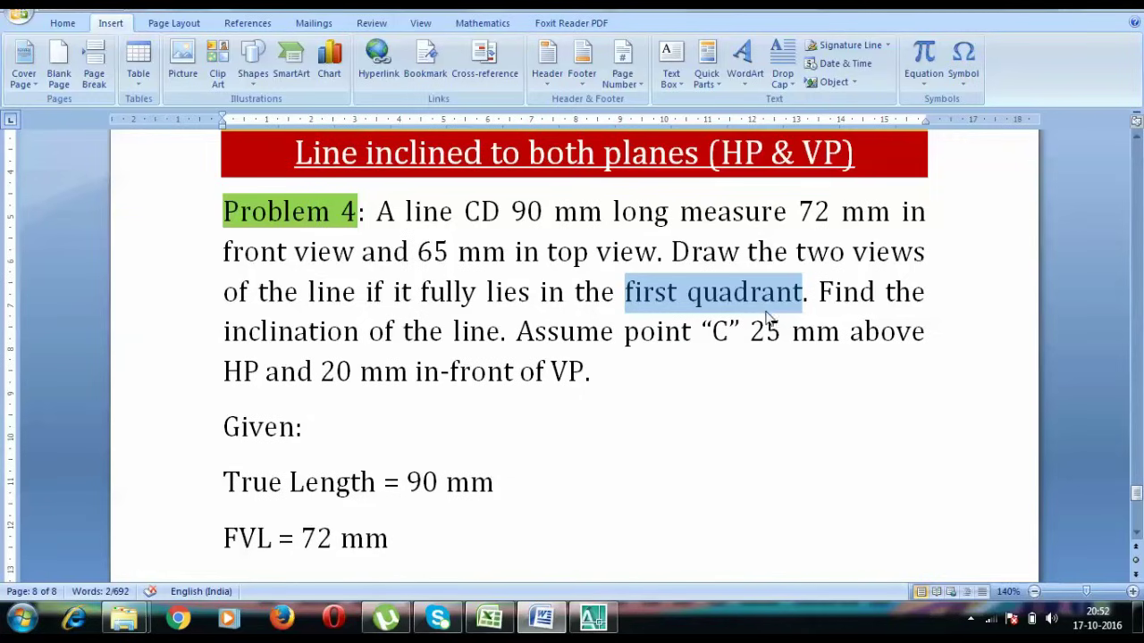
{"action": "mouse_move", "coordinate": [594, 618]}
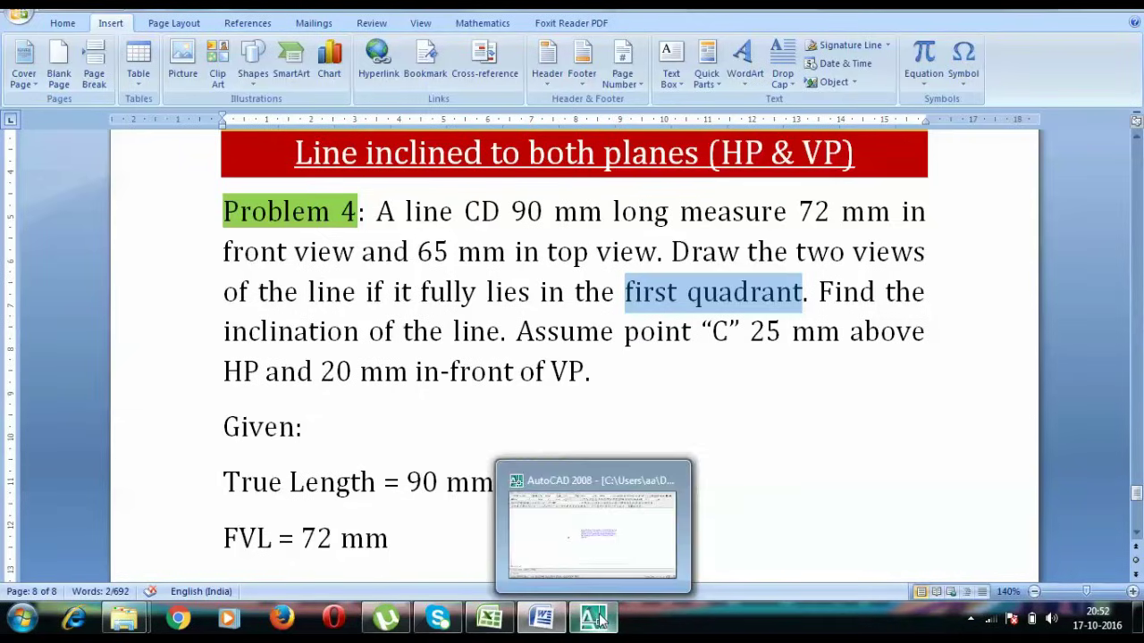
{"action": "scroll", "coordinate": [735, 480], "scroll_direction": "down", "scroll_amount": 3}
{"action": "scroll", "coordinate": [454, 478], "scroll_direction": "down", "scroll_amount": 1}
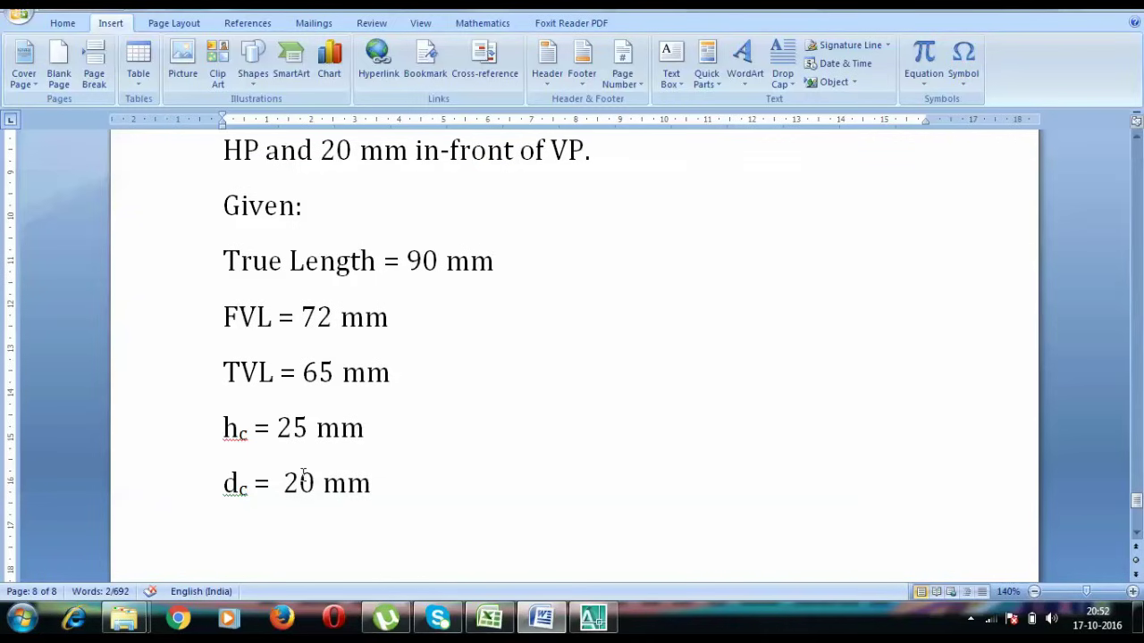
- In AutoCAD, draw a vertical line from the xy line, 10 upward and extending below it
{"action": "left_click", "coordinate": [592, 618]}
{"action": "mouse_move", "coordinate": [544, 468]}
{"action": "left_mouse_down"}
{"action": "mouse_move", "coordinate": [510, 340]}
{"action": "mouse_move", "coordinate": [468, 262]}
{"action": "left_mouse_up"}
{"action": "type", "text": "l"}
{"action": "key", "text": "Return"}
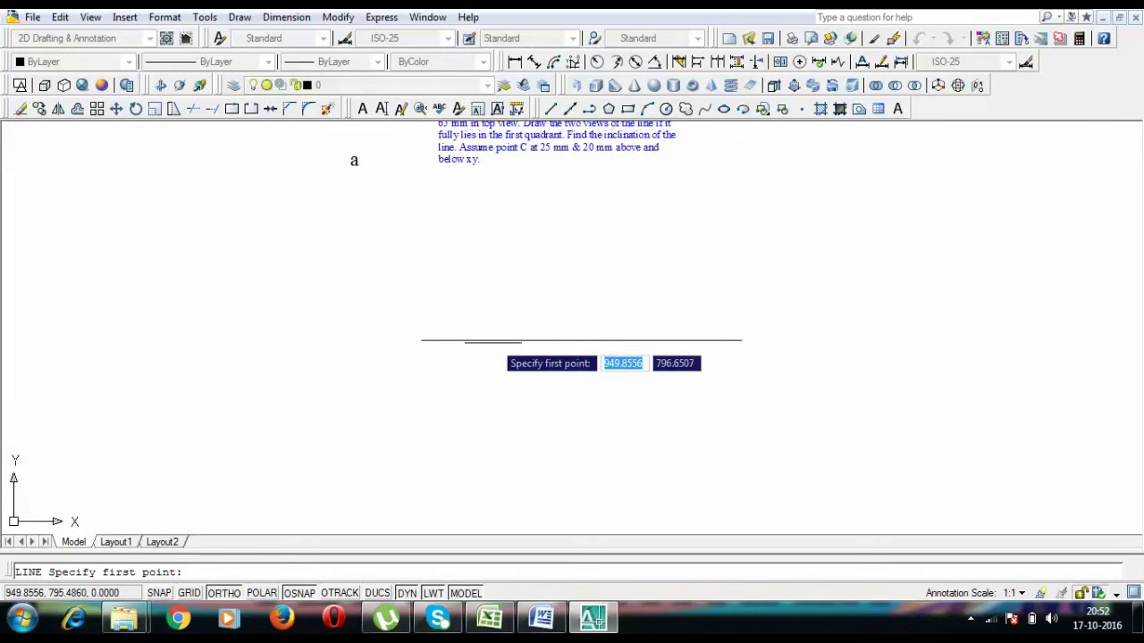
{"action": "left_click", "coordinate": [492, 340]}
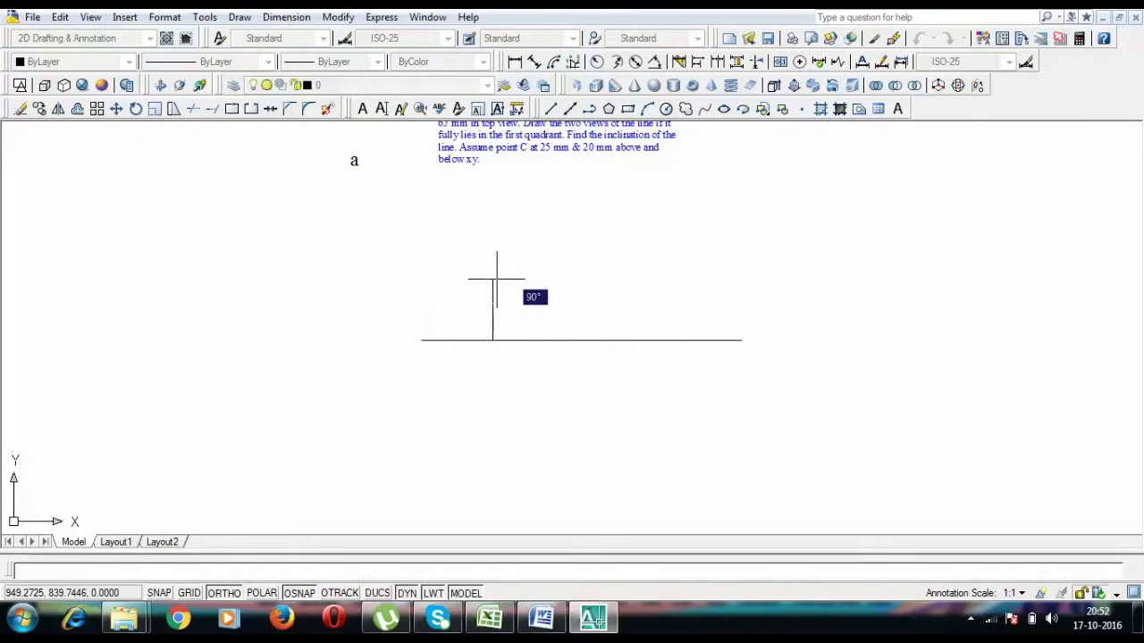
{"action": "type", "text": "10"}
{"action": "key", "text": "Return"}
{"action": "type", "text": "2"}
{"action": "scroll", "coordinate": [496, 384], "scroll_direction": "up", "scroll_amount": 3}
{"action": "left_click", "coordinate": [489, 354]}
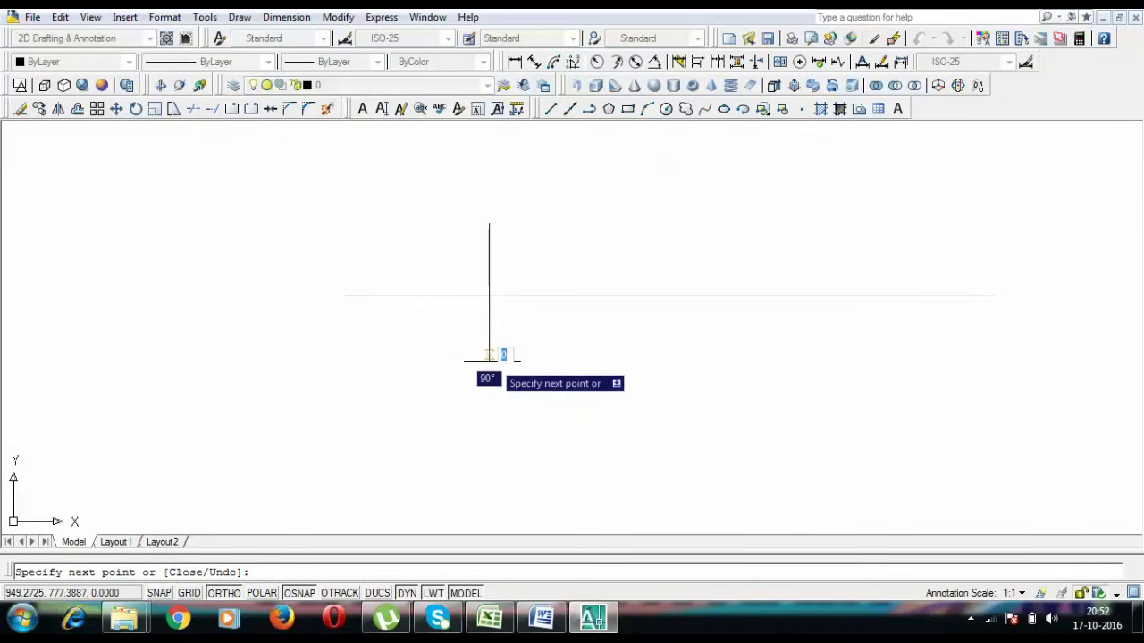
{"action": "key", "text": "Return"}
{"action": "mouse_move", "coordinate": [548, 313]}
{"action": "left_mouse_down"}
{"action": "mouse_move", "coordinate": [522, 368]}
{"action": "mouse_move", "coordinate": [561, 513]}
{"action": "left_mouse_up"}
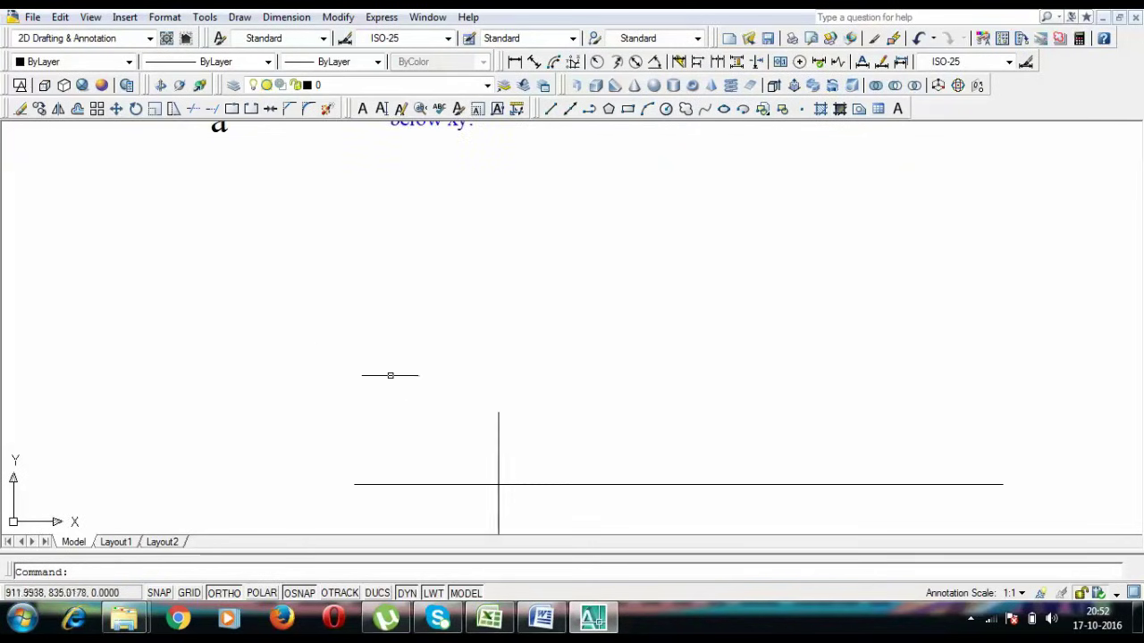
- Copy the a label, paste it at the projector's top end and edit it to read a'
{"action": "left_click", "coordinate": [215, 127]}
{"action": "key", "text": "ctrl+c"}
{"action": "key", "text": "ctrl+v"}
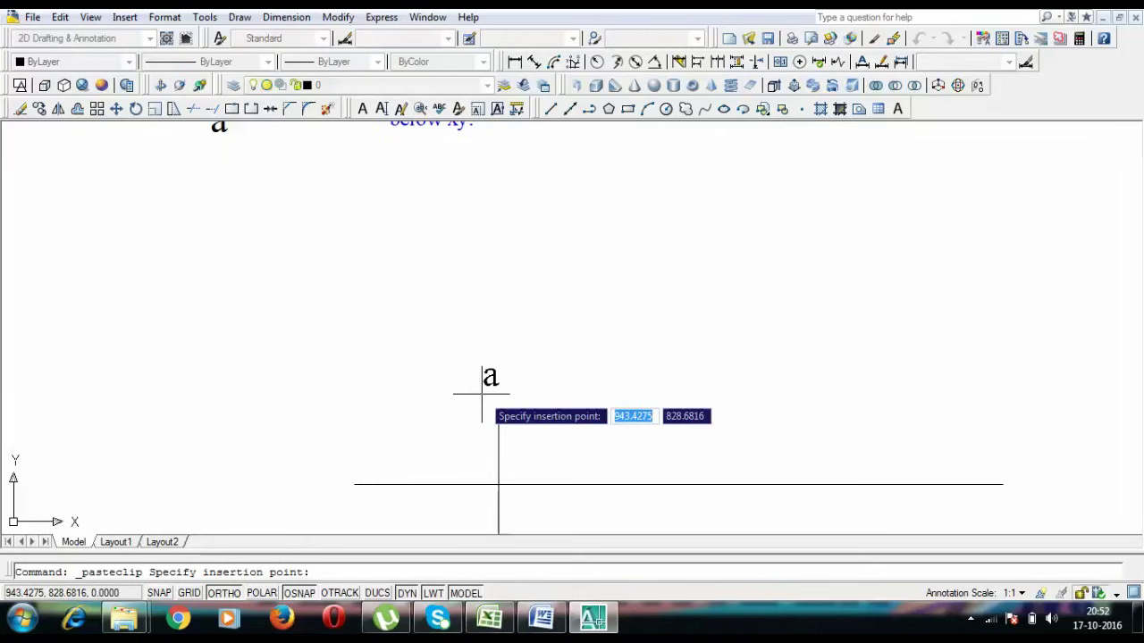
{"action": "left_click", "coordinate": [471, 413]}
{"action": "double_click", "coordinate": [479, 398]}
{"action": "type", "text": "'"}
{"action": "key", "text": "Return"}
- Paste another a label at the projector's lower end below the reference line
{"action": "key", "text": "ctrl+v"}
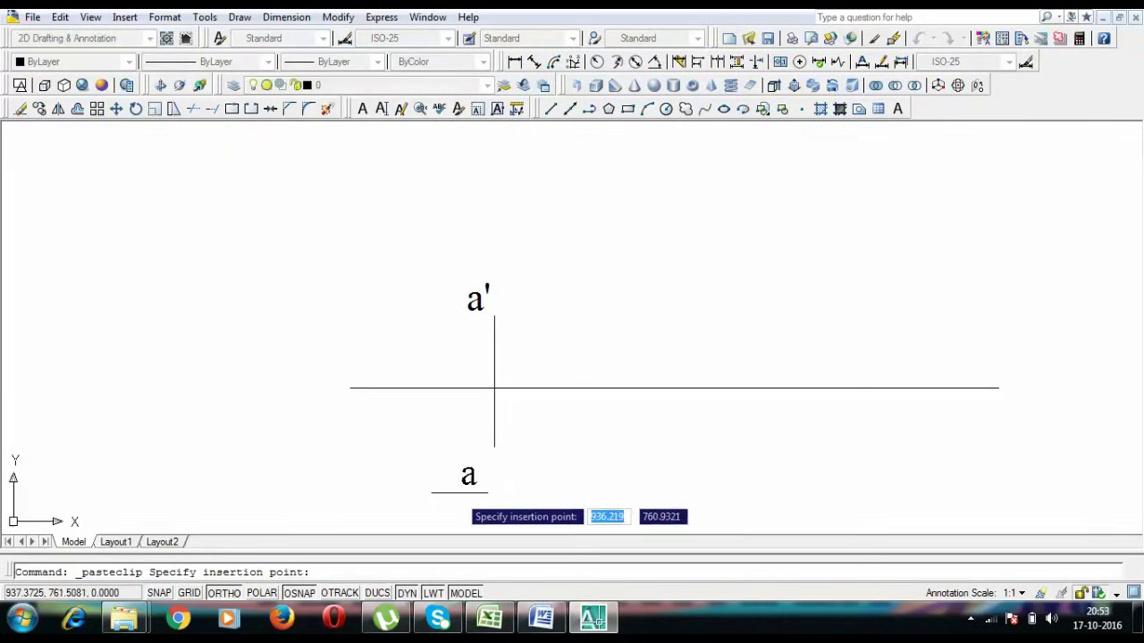
{"action": "left_click", "coordinate": [469, 476]}
{"action": "type", "text": "l"}
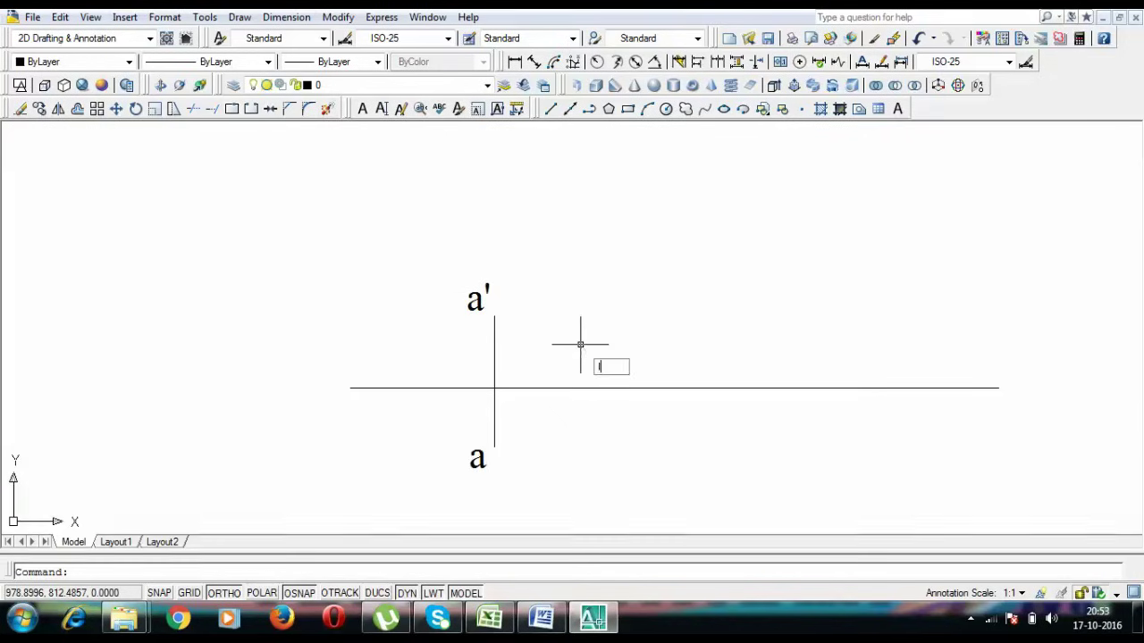
{"action": "key", "text": "Return"}
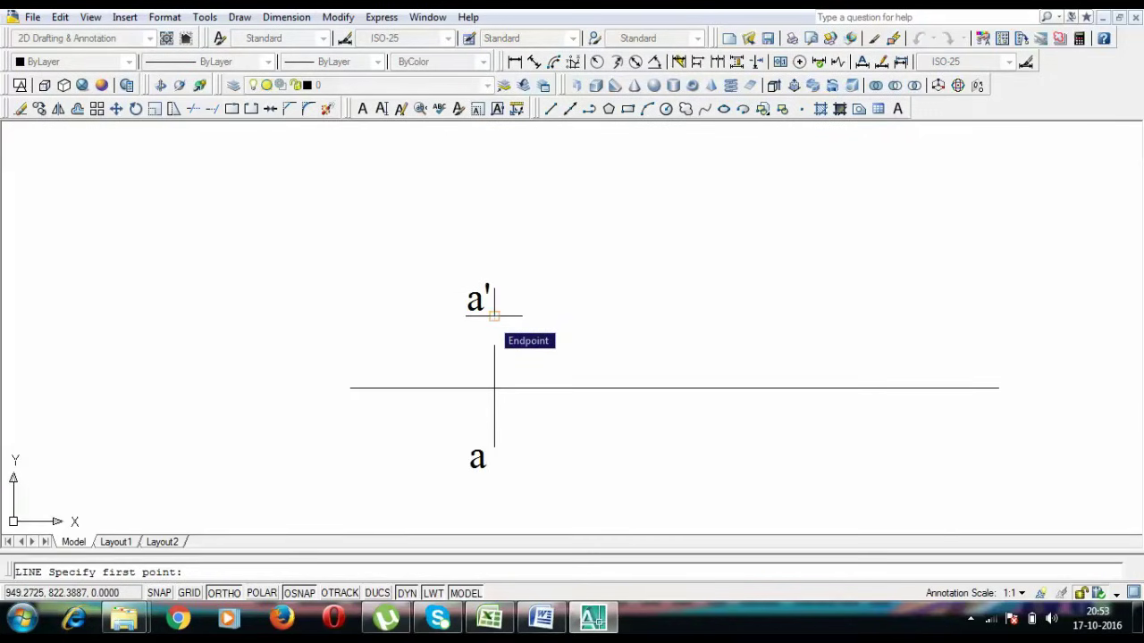
{"action": "key", "text": "Escape"}
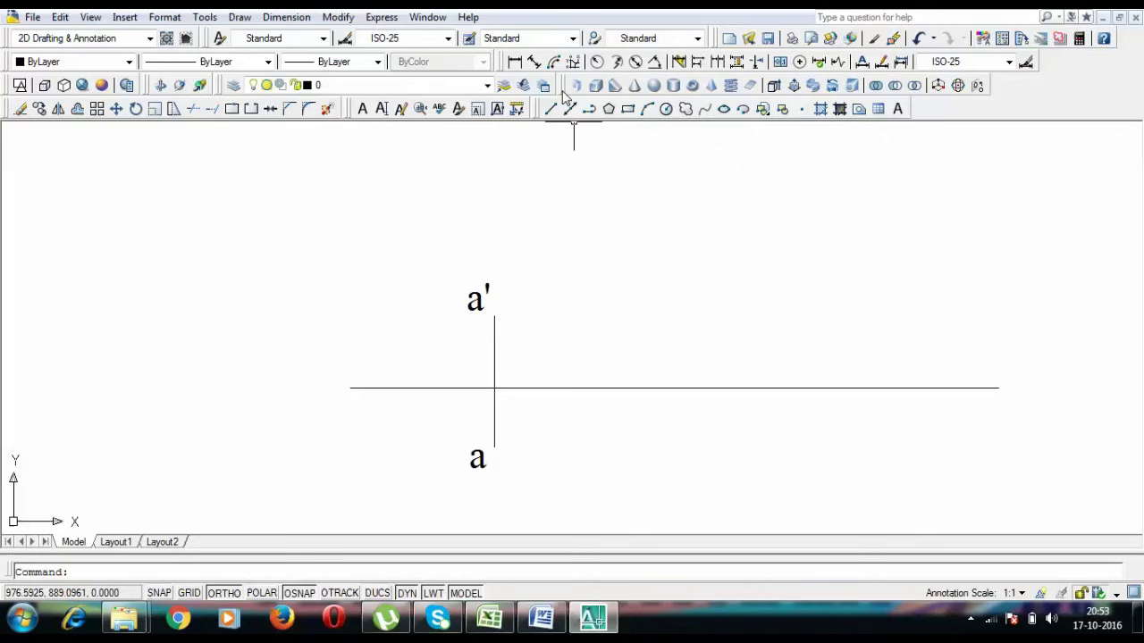
- Add a 25 linear dimension to the projector segment above the reference line
{"action": "left_click", "coordinate": [514, 61]}
{"action": "key", "text": "Return"}
{"action": "left_click", "coordinate": [493, 364]}
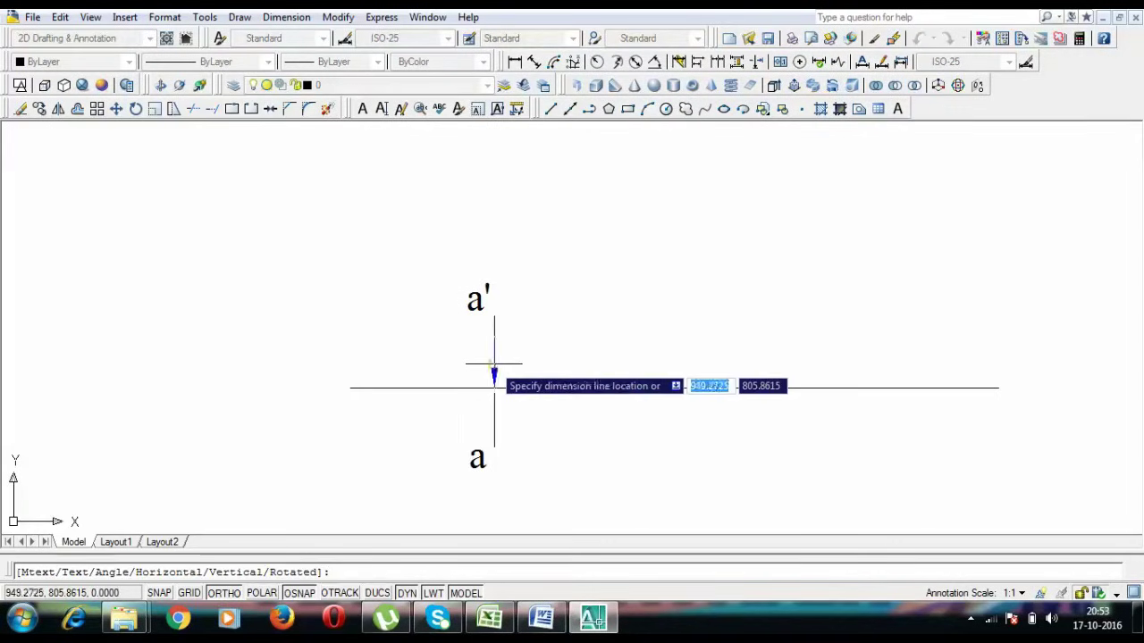
{"action": "left_click", "coordinate": [438, 351]}
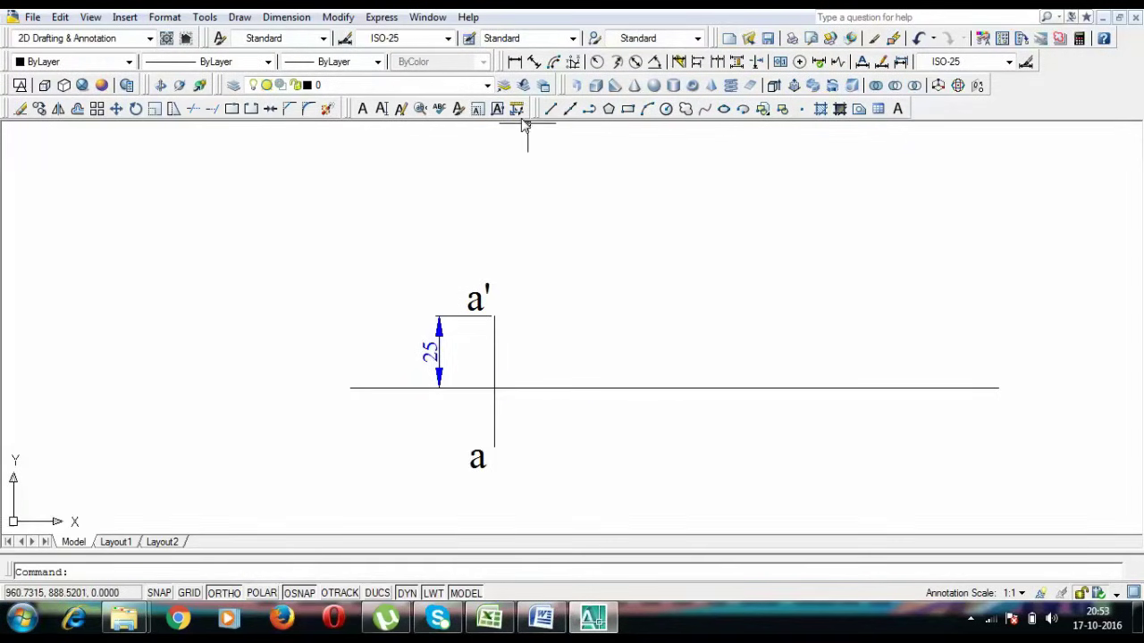
{"action": "right_click", "coordinate": [545, 454]}
{"action": "key", "text": "Escape"}
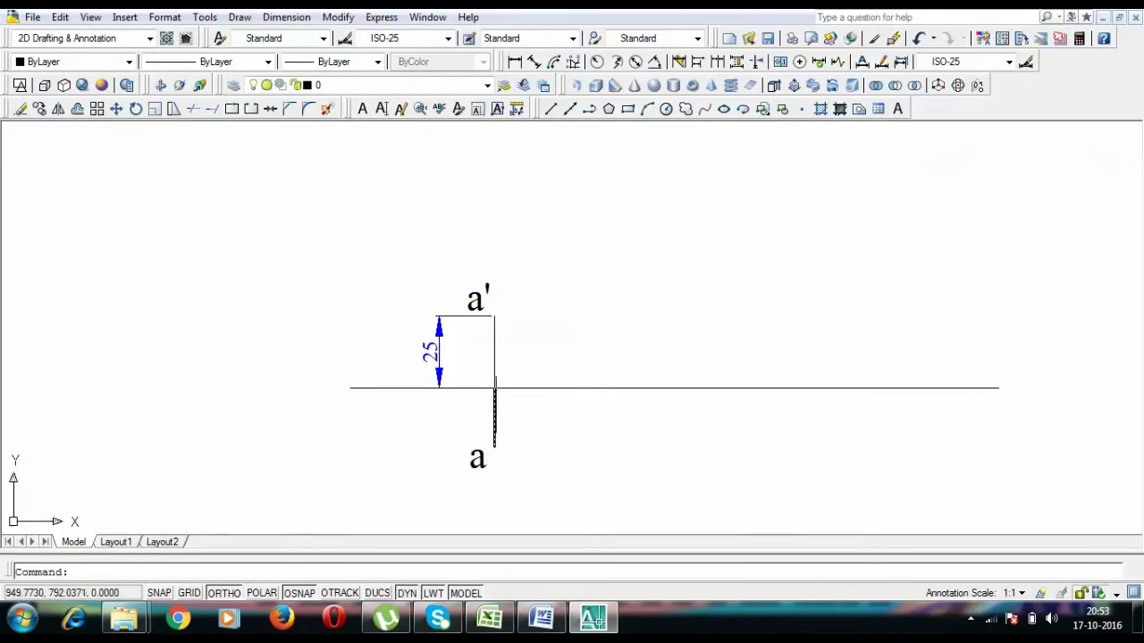
- Add a 20 linear dimension to the lower projector segment, aligned with the 25
{"action": "left_click", "coordinate": [515, 60]}
{"action": "key", "text": "Return"}
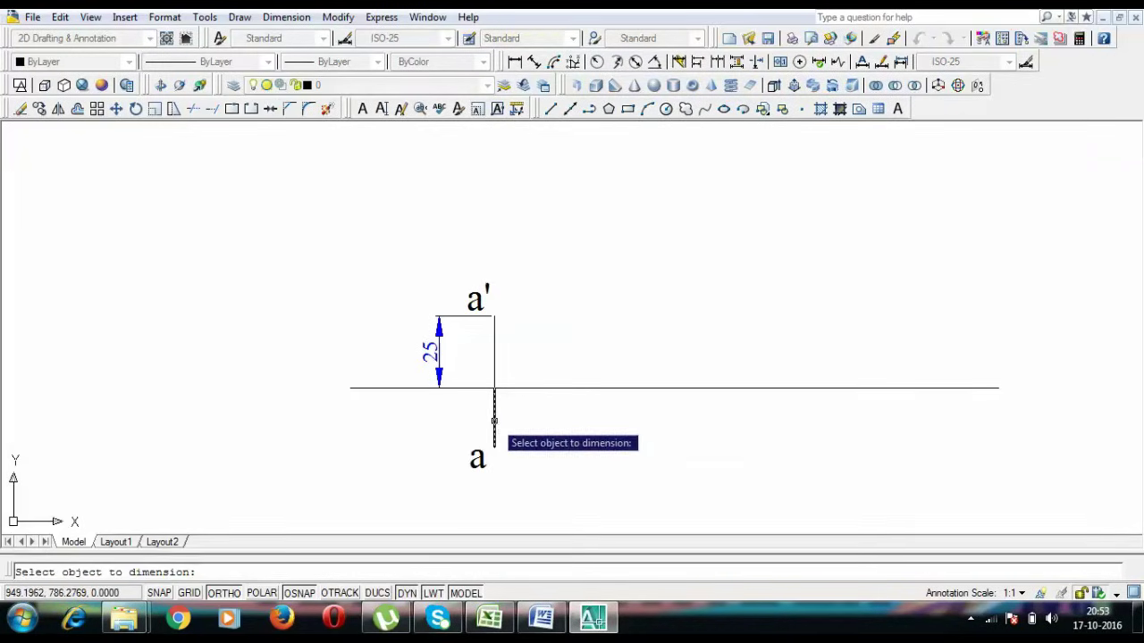
{"action": "left_click", "coordinate": [494, 423]}
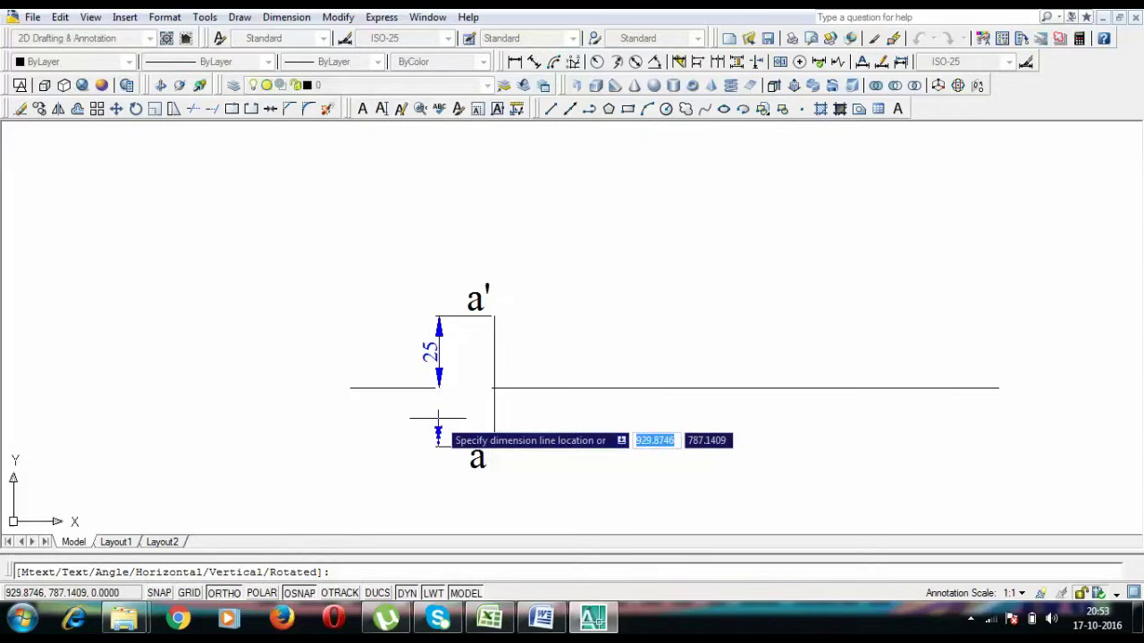
{"action": "left_click", "coordinate": [438, 418]}
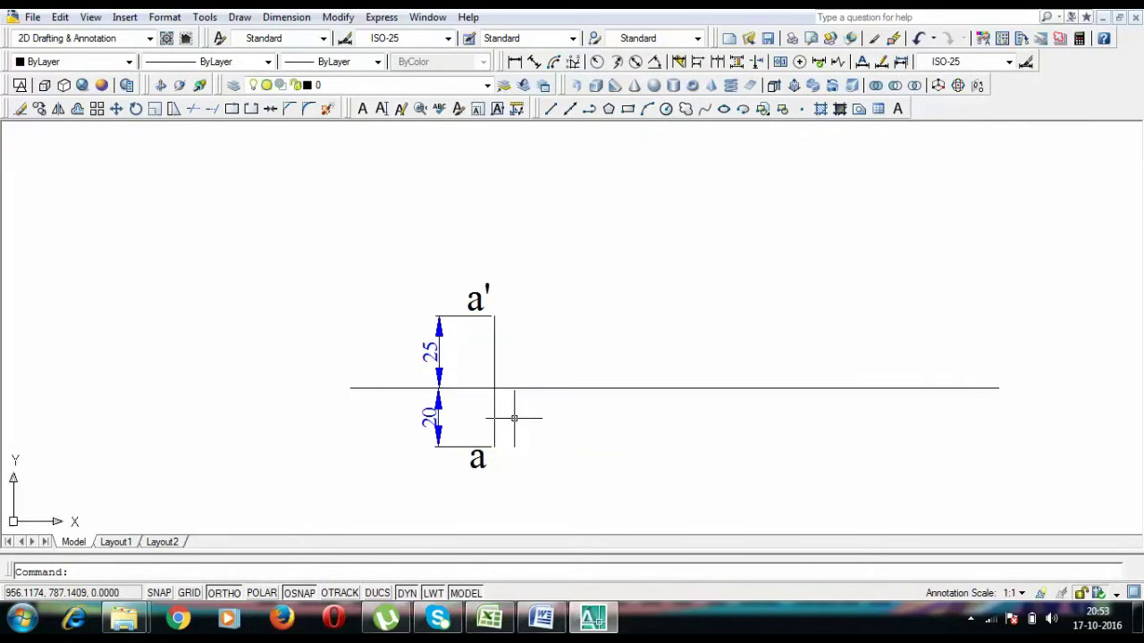
{"action": "left_click", "coordinate": [593, 621]}
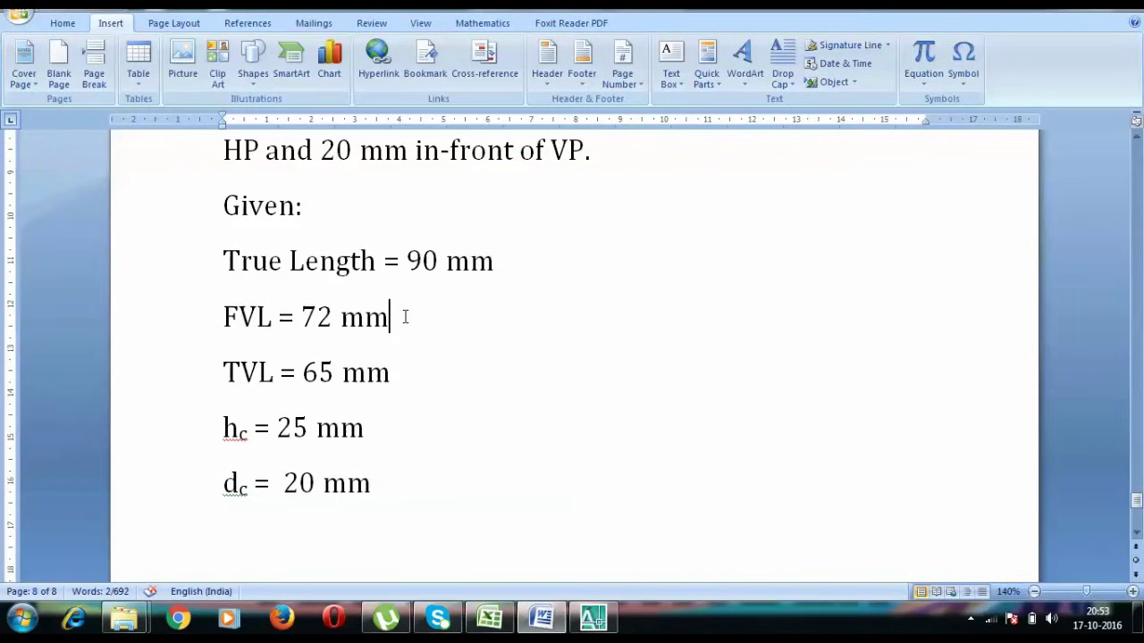
- Highlight the FVL 72 mm and TVL 65 mm values in Word, then show the CAD Drawings folder
{"action": "left_click_drag", "start_coordinate": [403, 316], "coordinate": [278, 316]}
{"action": "left_click_drag", "start_coordinate": [391, 375], "coordinate": [302, 375]}
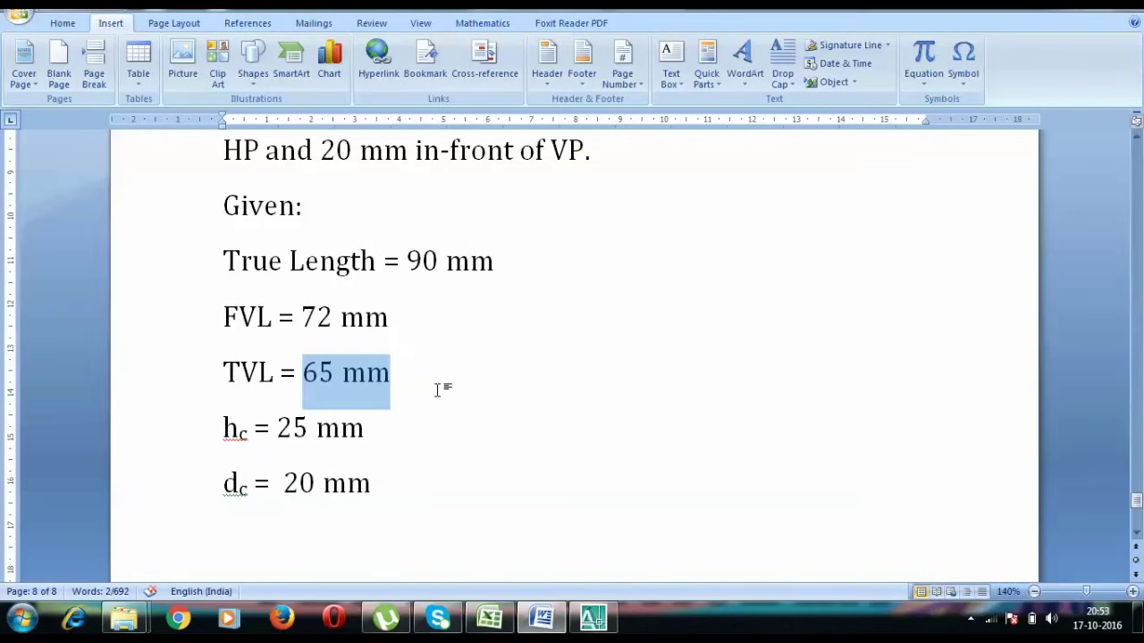
{"action": "mouse_move", "coordinate": [557, 615]}
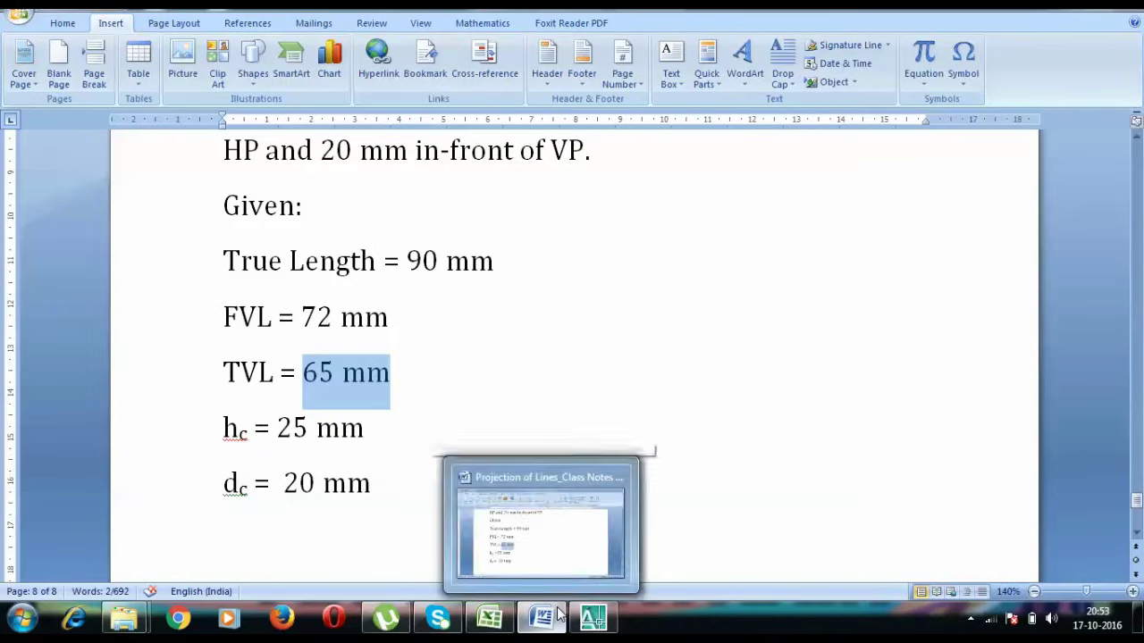
{"action": "left_click_drag", "start_coordinate": [393, 317], "coordinate": [308, 319]}
{"action": "left_click_drag", "start_coordinate": [391, 373], "coordinate": [304, 379]}
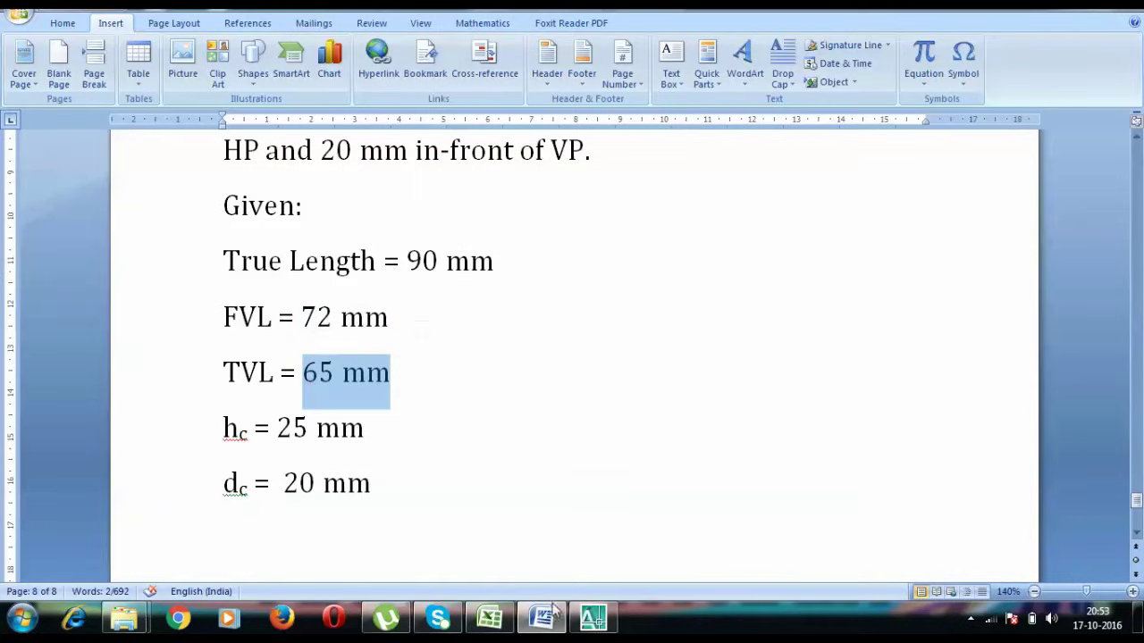
{"action": "left_click", "coordinate": [552, 540]}
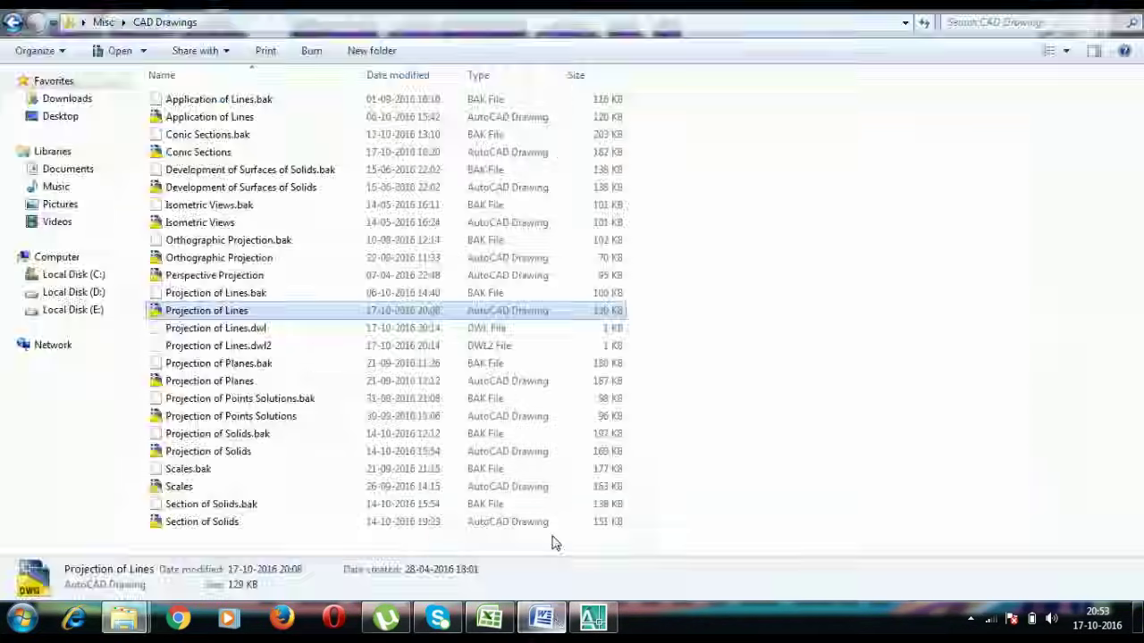
- Back in AutoCAD, draw a 72-long horizontal line starting from a'
{"action": "left_click", "coordinate": [576, 618]}
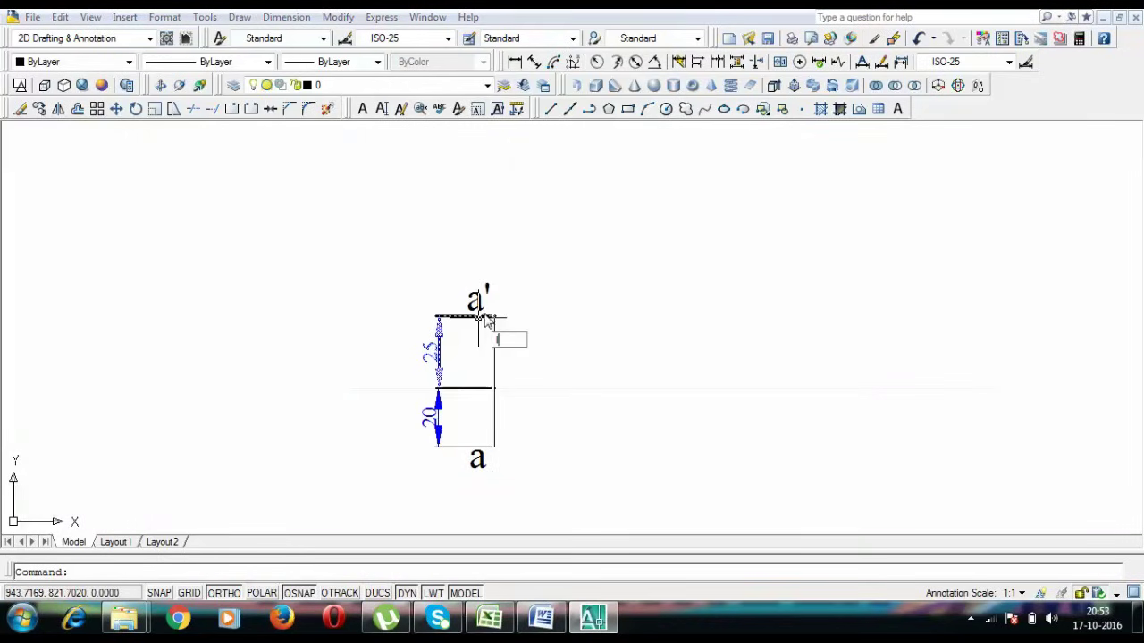
{"action": "type", "text": "l"}
{"action": "key", "text": "Return"}
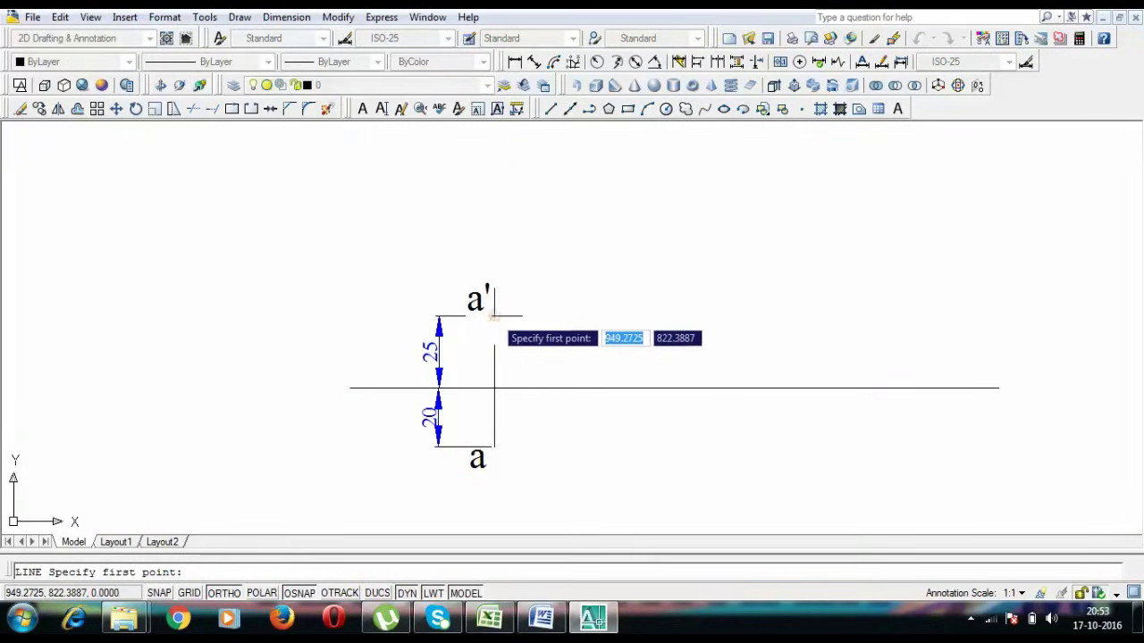
{"action": "left_click", "coordinate": [495, 316]}
{"action": "type", "text": "72"}
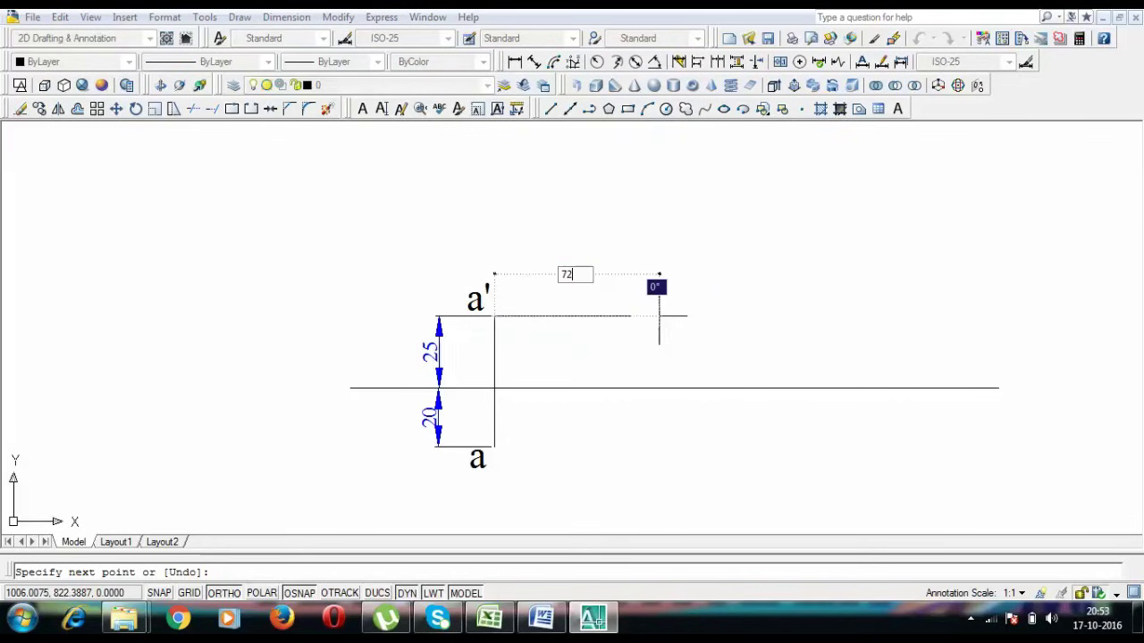
{"action": "key", "text": "Return"}
{"action": "key", "text": "Return"}
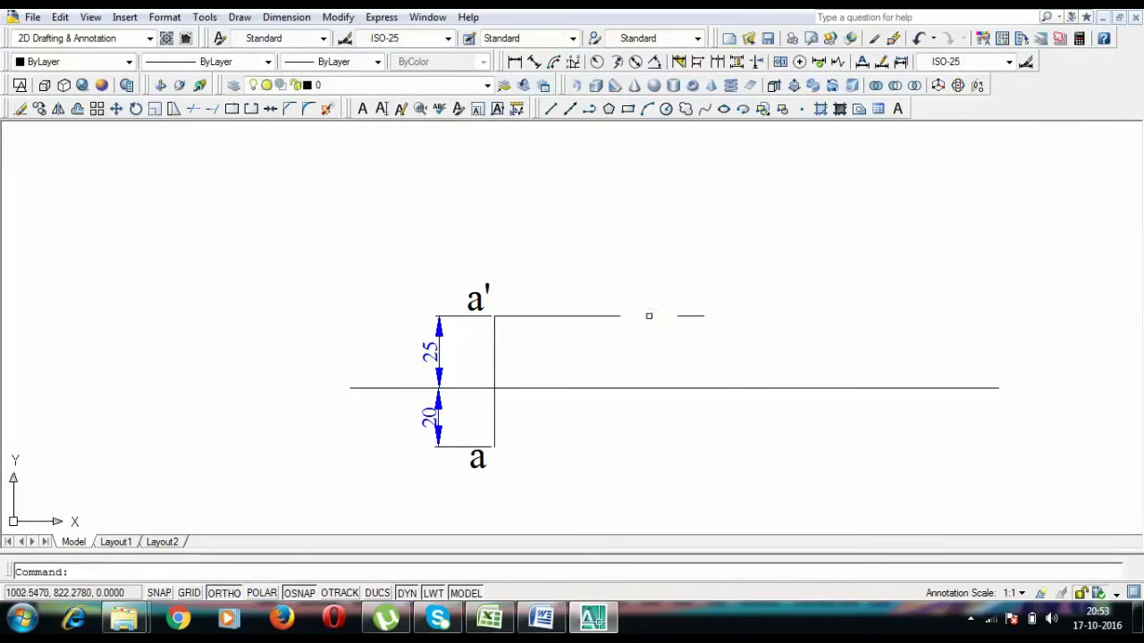
- Add a '72' length label above the new line, shifting it left over the line
{"action": "key", "text": "ctrl+v"}
{"action": "left_click", "coordinate": [597, 311]}
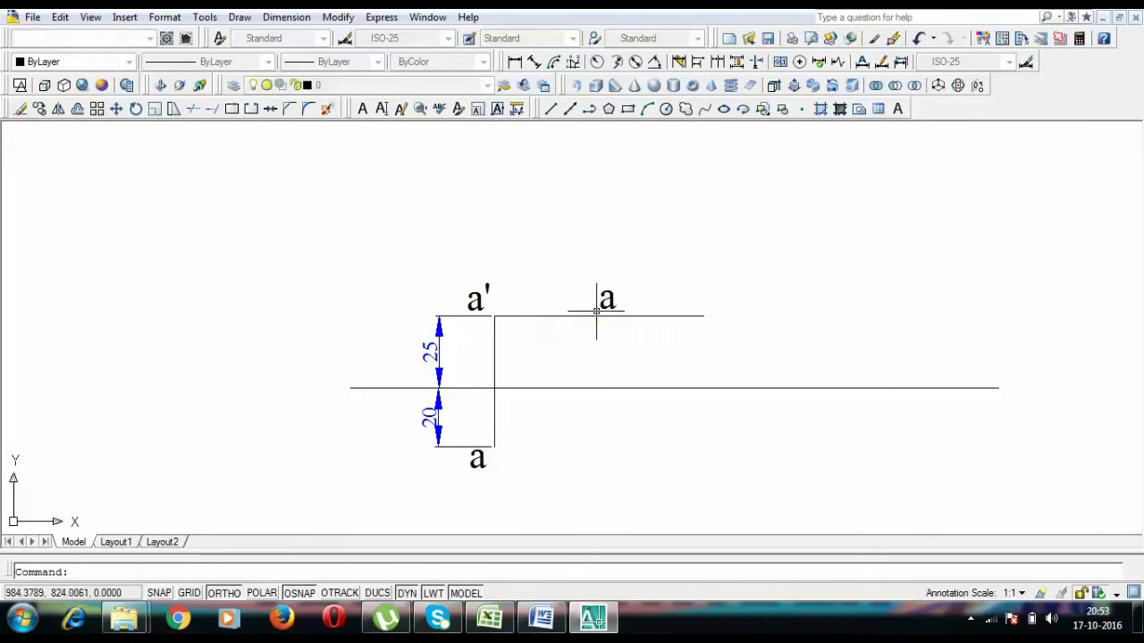
{"action": "double_click", "coordinate": [597, 308]}
{"action": "type", "text": "72"}
{"action": "key", "text": "Return"}
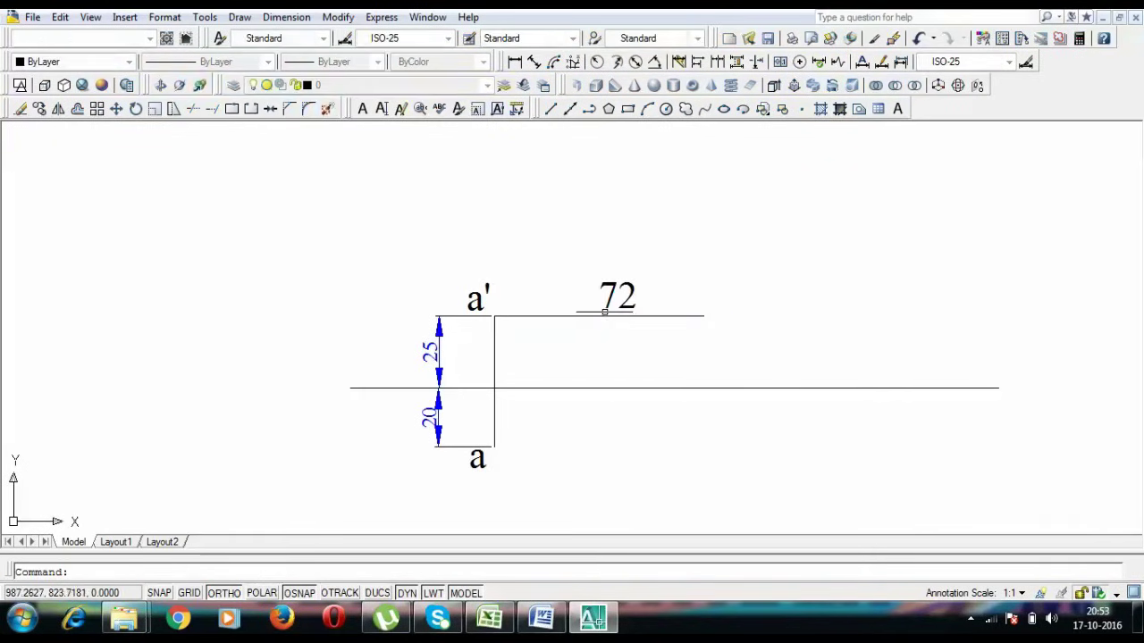
{"action": "left_click", "coordinate": [599, 307]}
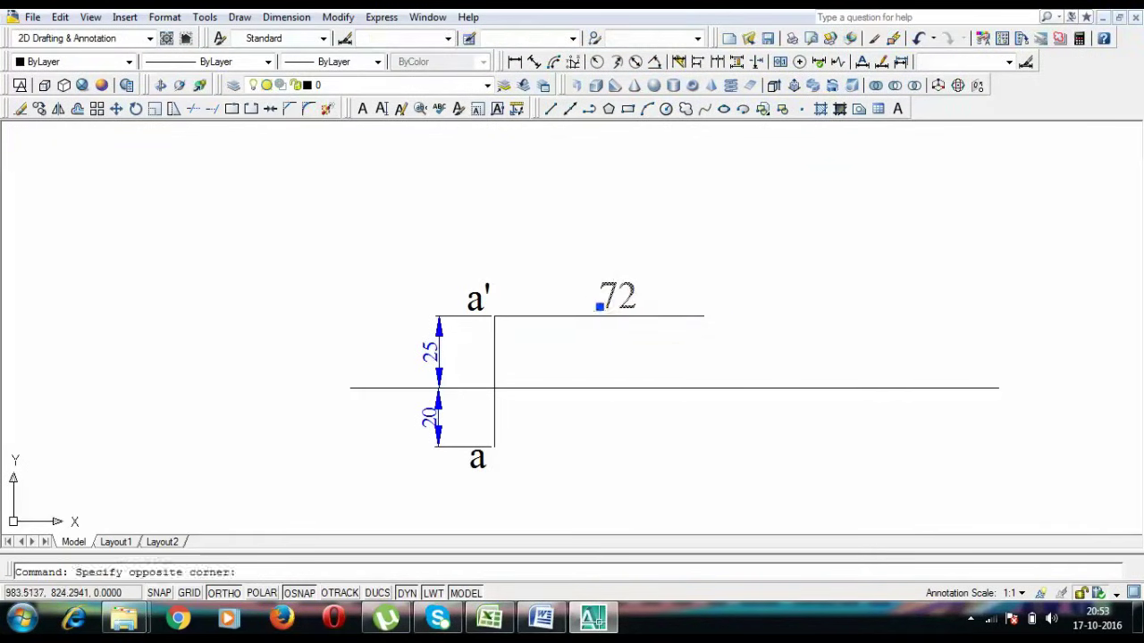
{"action": "left_click", "coordinate": [599, 309]}
{"action": "left_click", "coordinate": [599, 307]}
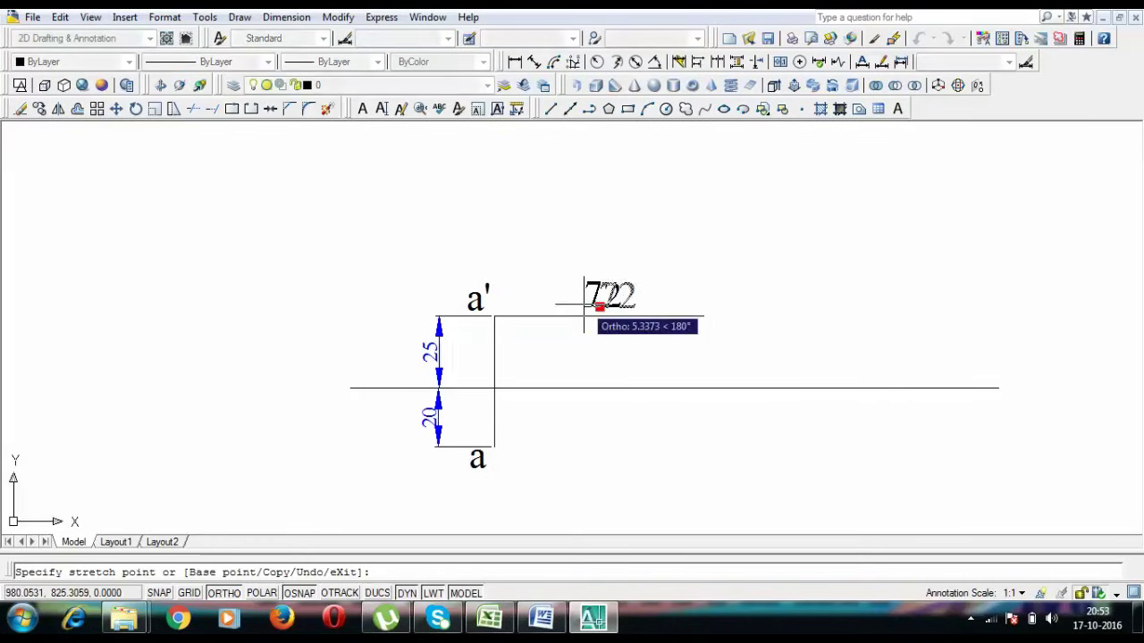
{"action": "left_click", "coordinate": [585, 305]}
{"action": "key", "text": "Escape"}
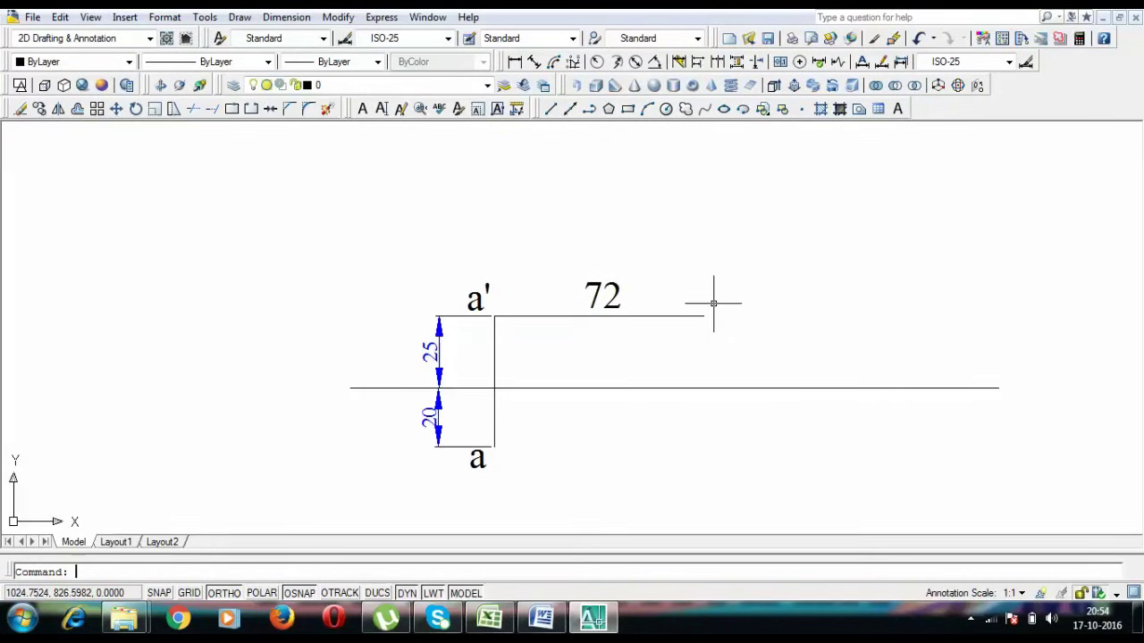
- Label the right end of the 72 line b2'
{"action": "key", "text": "ctrl+v"}
{"action": "left_click", "coordinate": [719, 309]}
{"action": "double_click", "coordinate": [724, 304]}
{"action": "key", "text": "ctrl+c"}
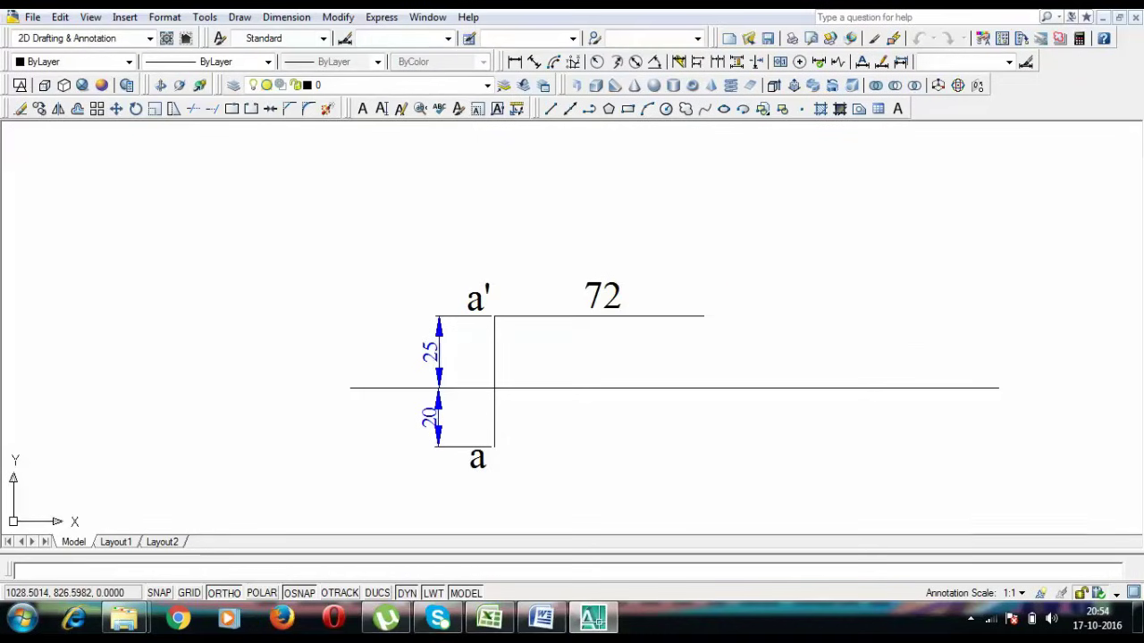
{"action": "type", "text": "b2"}
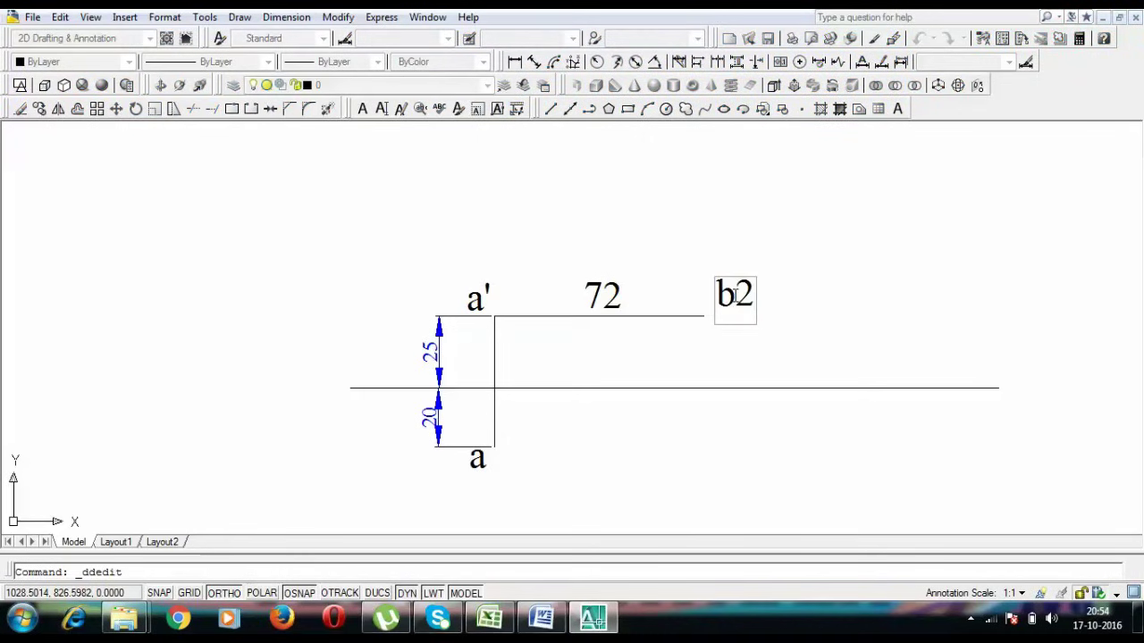
{"action": "type", "text": "'"}
{"action": "key", "text": "Return"}
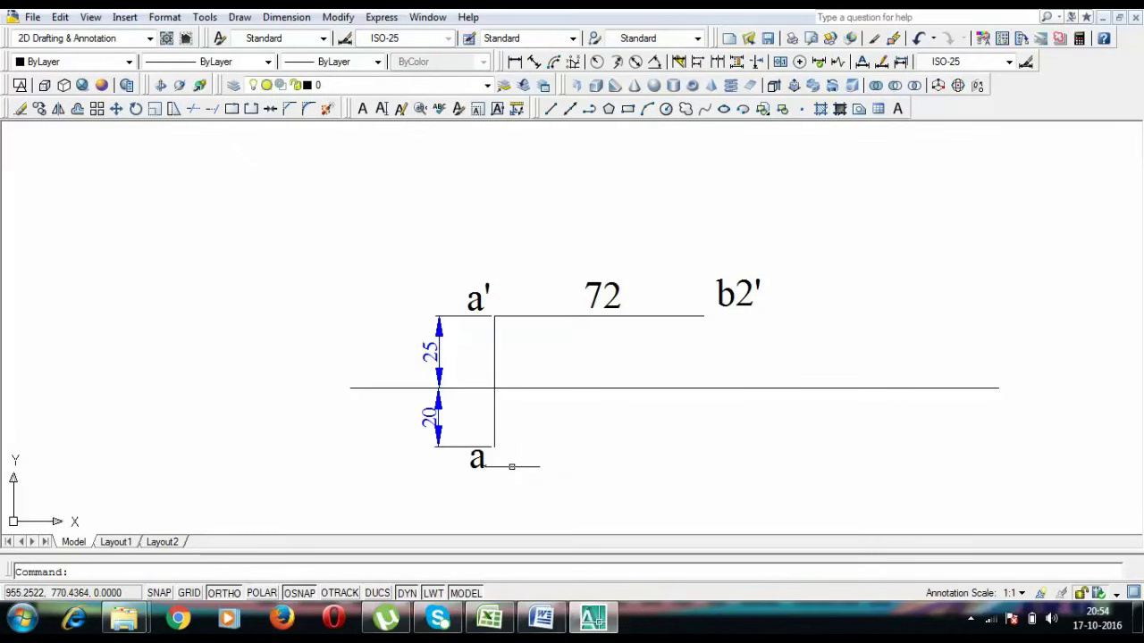
- Draw a 65-long horizontal line starting from a
{"action": "type", "text": "l"}
{"action": "key", "text": "Return"}
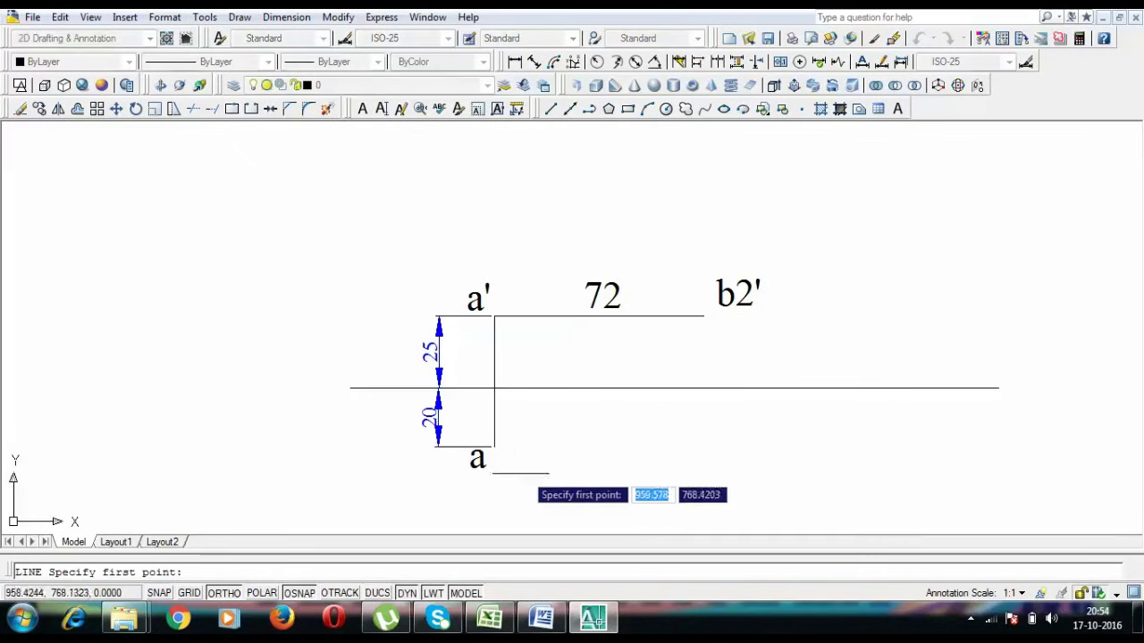
{"action": "type", "text": "65"}
{"action": "key", "text": "Return"}
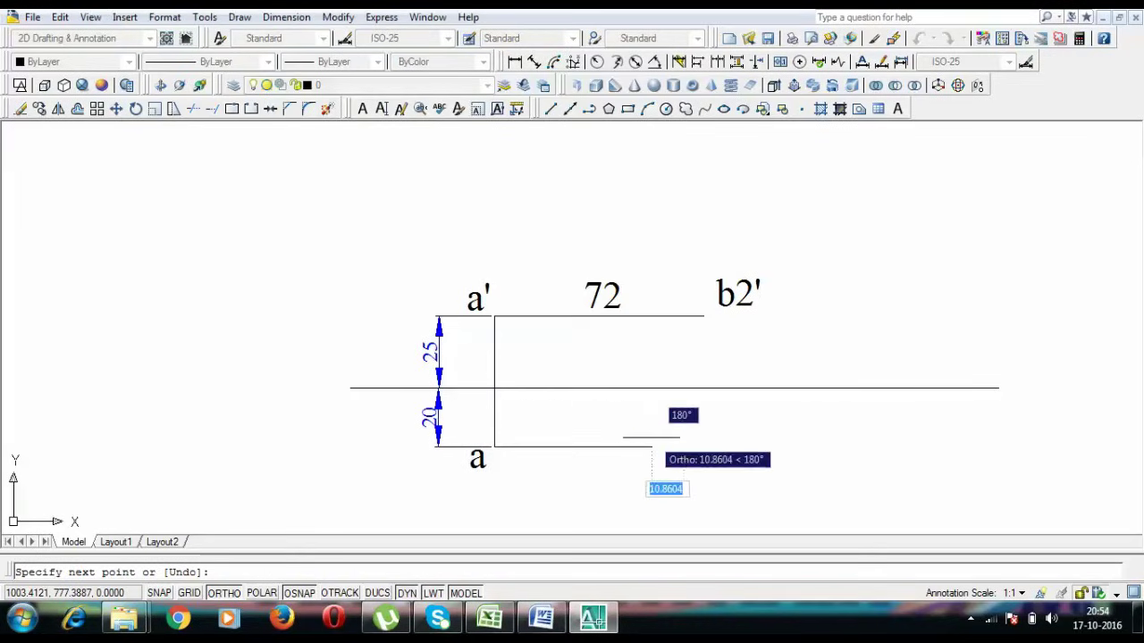
{"action": "key", "text": "Escape"}
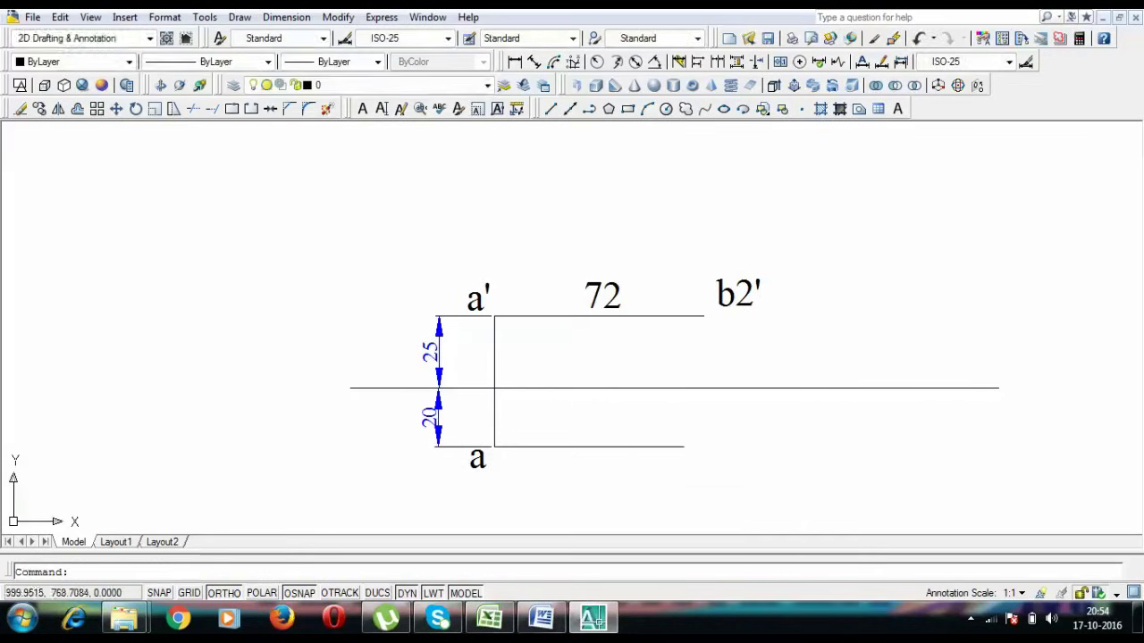
- Label the new line with its 65 length
{"action": "key", "text": "ctrl+v"}
{"action": "left_click", "coordinate": [598, 432]}
{"action": "key", "text": "ctrl+z"}
{"action": "double_click", "coordinate": [595, 429]}
{"action": "type", "text": "65"}
{"action": "key", "text": "Return"}
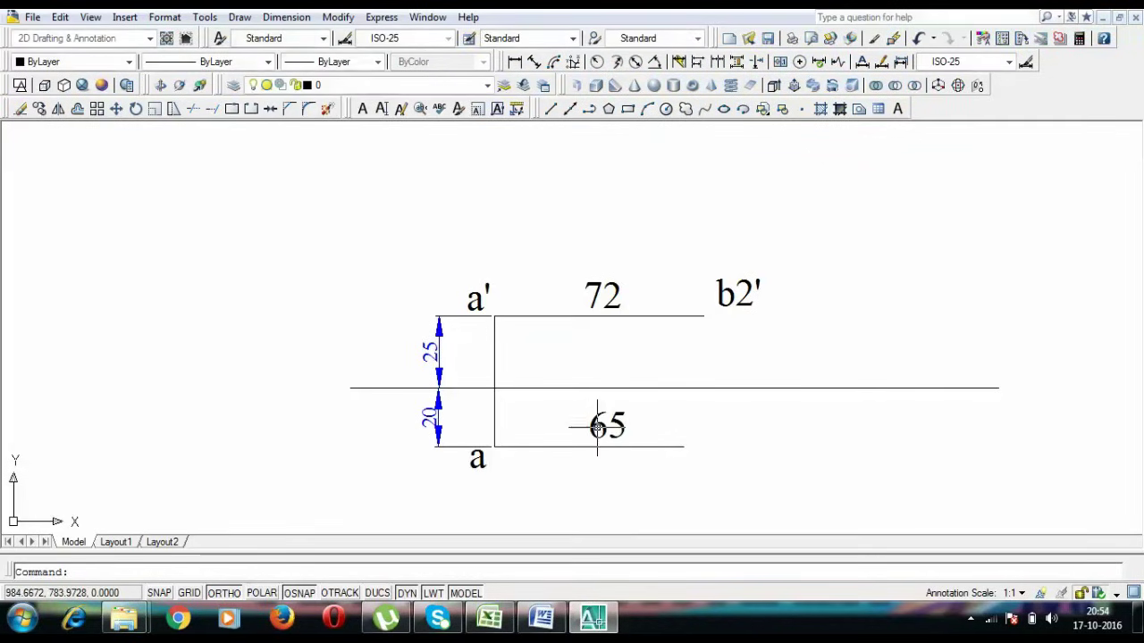
- Label the right end of the 65 line b1
{"action": "key", "text": "ctrl+v"}
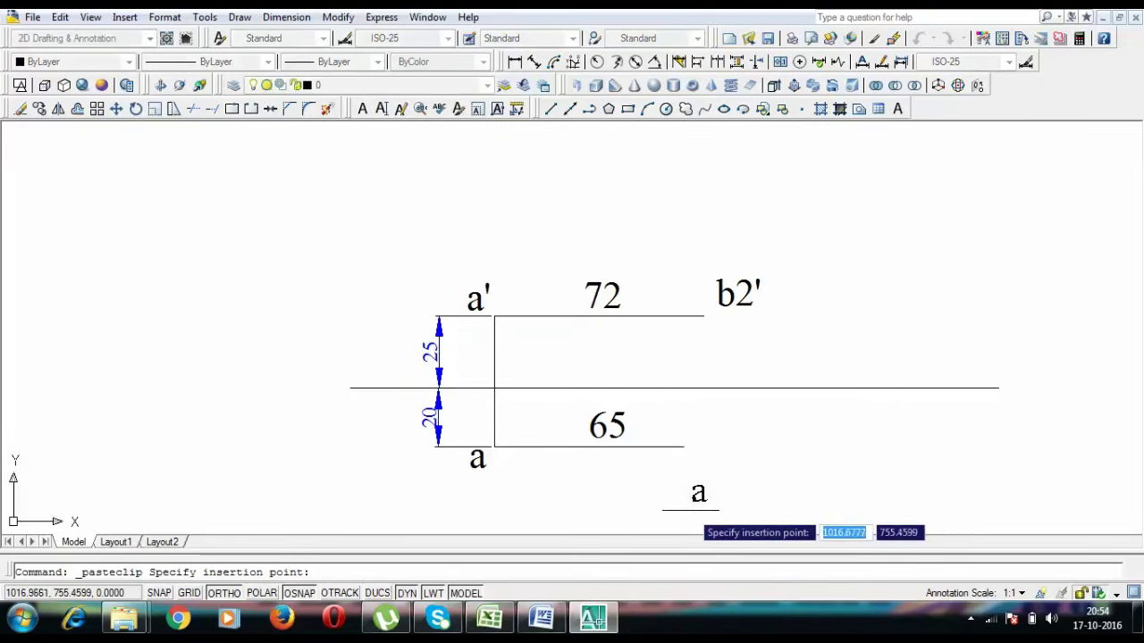
{"action": "left_click", "coordinate": [686, 476]}
{"action": "double_click", "coordinate": [688, 472]}
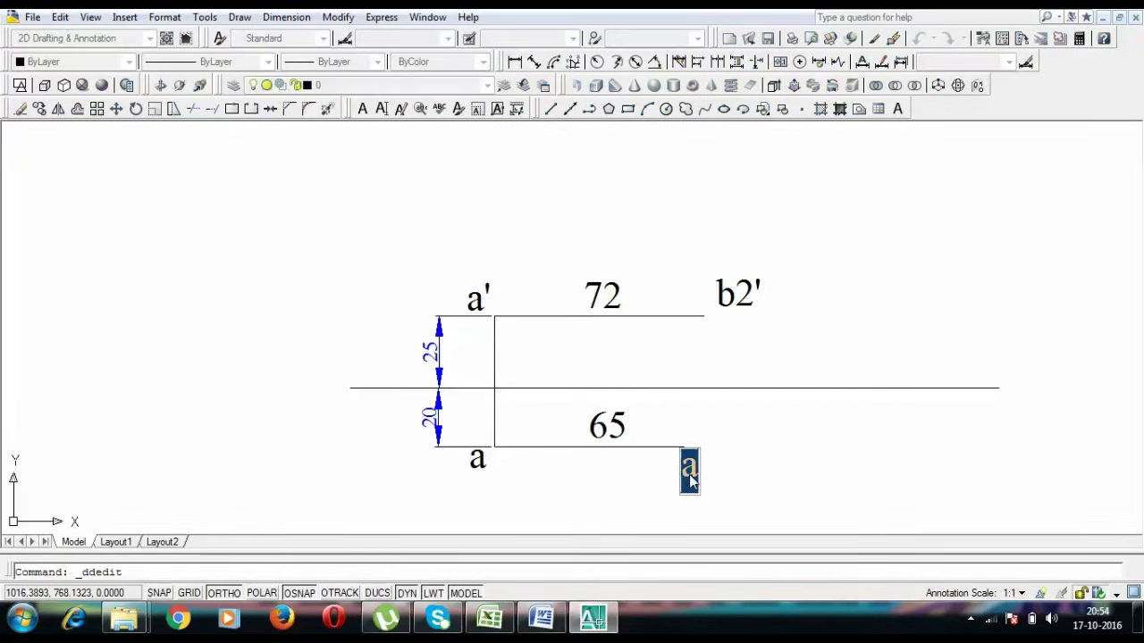
{"action": "key", "text": "Return"}
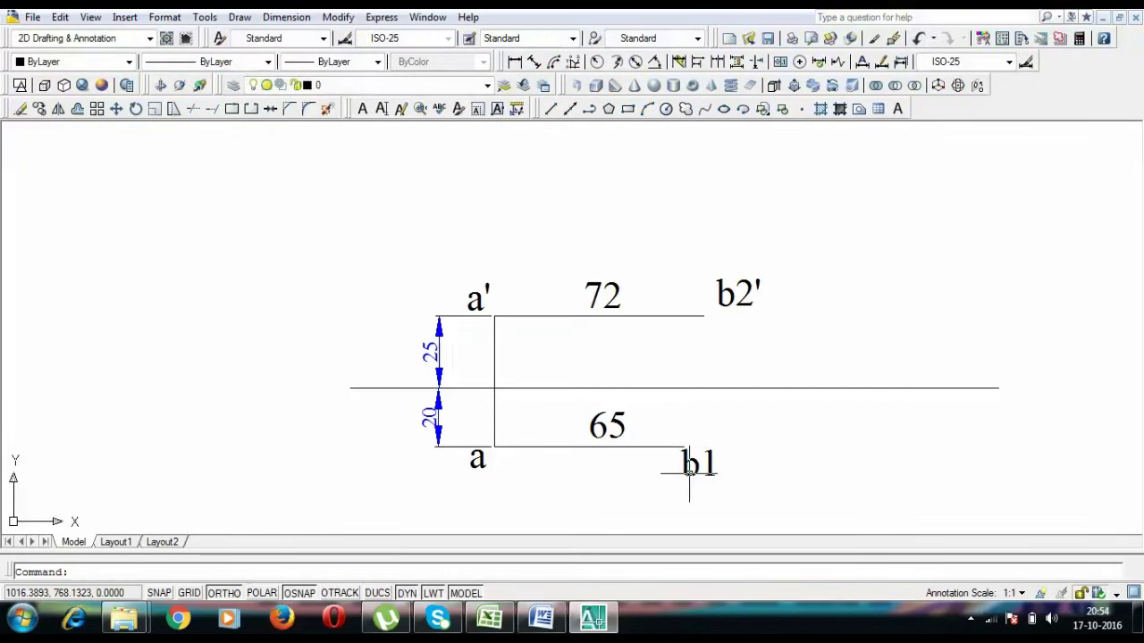
{"action": "left_click_drag", "start_coordinate": [673, 378], "coordinate": [670, 391]}
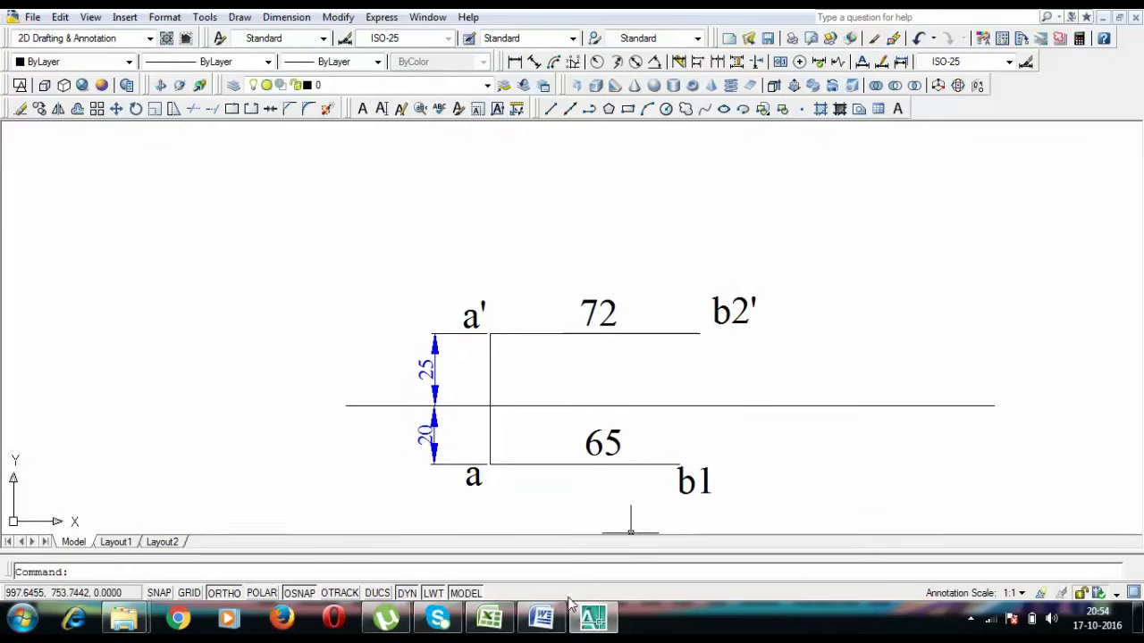
- Check the 90 mm true length in the Word problem, then return to AutoCAD
{"action": "left_click", "coordinate": [542, 619]}
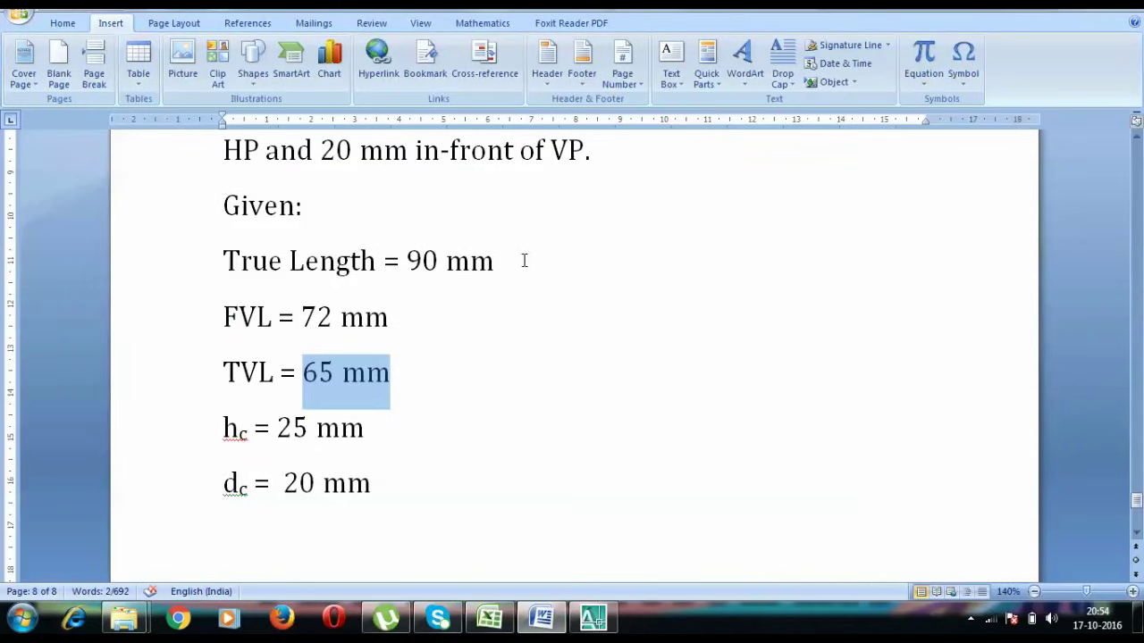
{"action": "left_click_drag", "start_coordinate": [502, 260], "coordinate": [423, 260]}
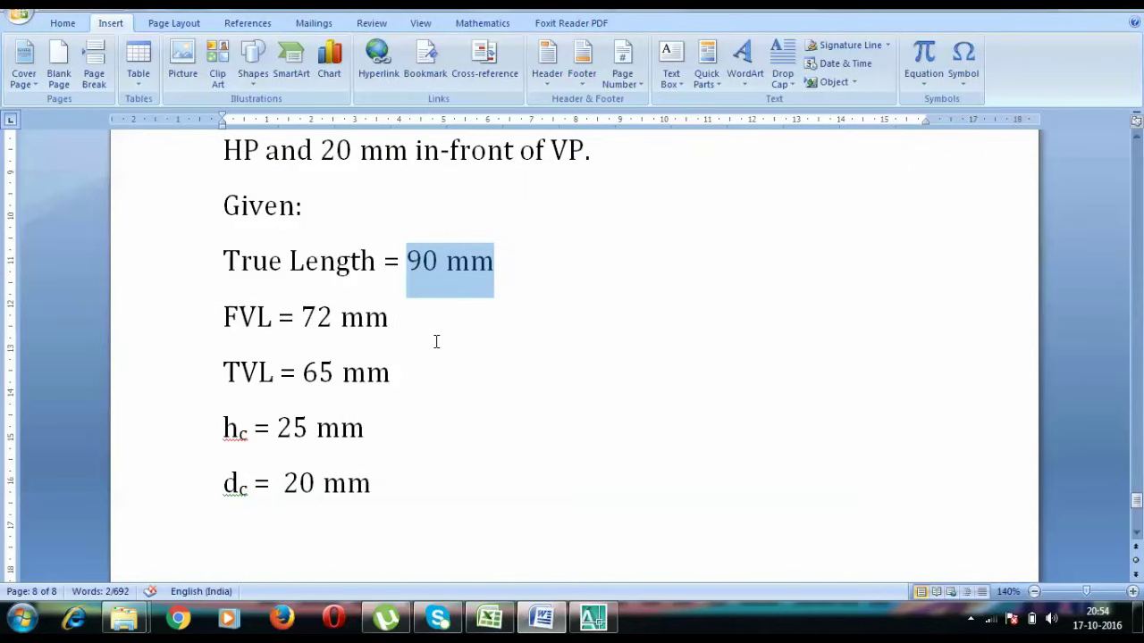
{"action": "left_click", "coordinate": [555, 617]}
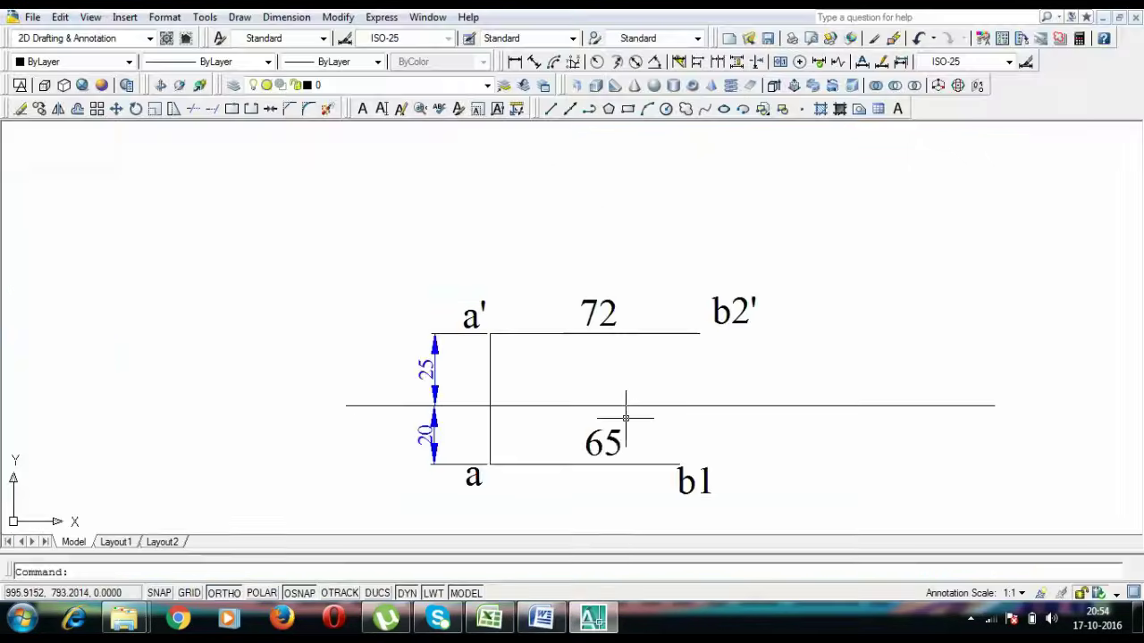
- Draw vertical lines from b1, one rising past the b2' line and one extending below b1
{"action": "type", "text": "l"}
{"action": "key", "text": "Return"}
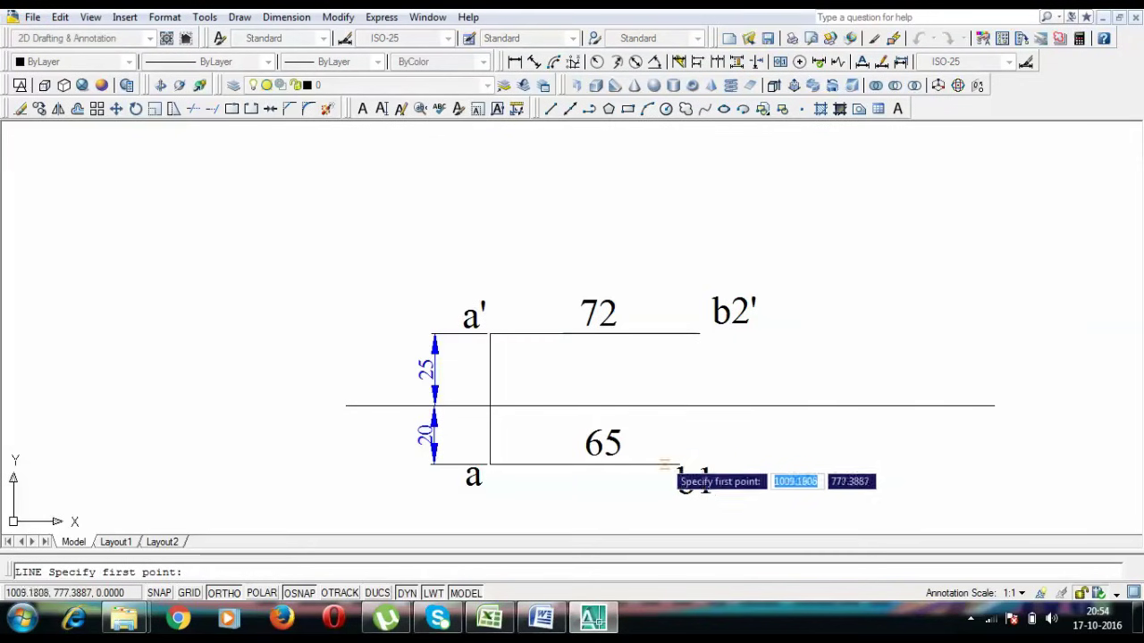
{"action": "left_click", "coordinate": [679, 465]}
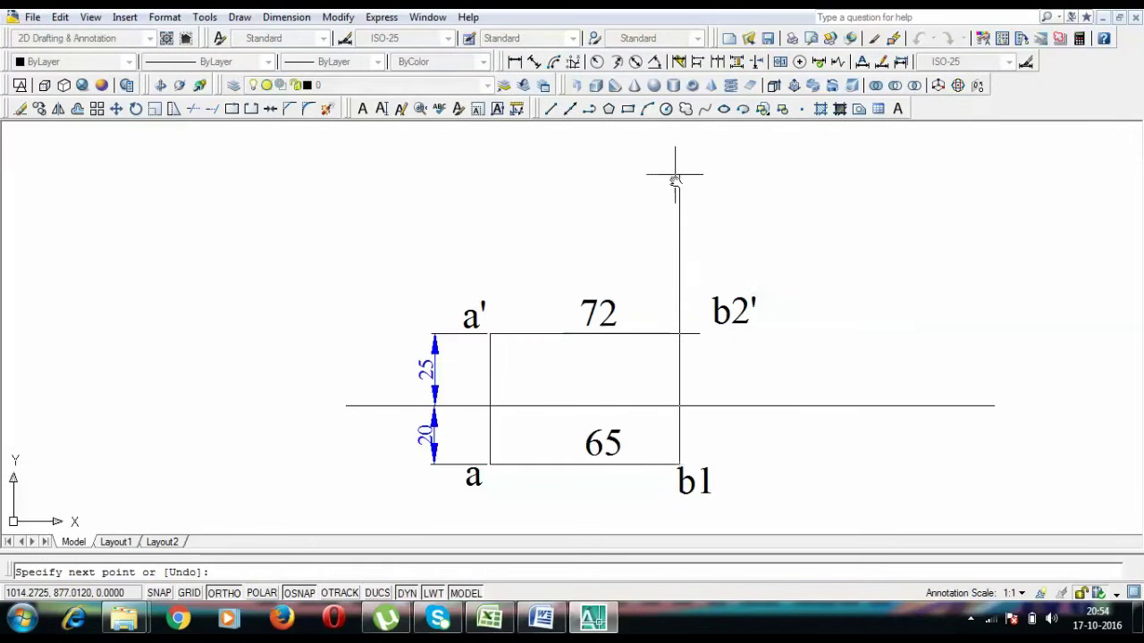
{"action": "scroll", "coordinate": [666, 277], "scroll_direction": "down", "scroll_amount": 3}
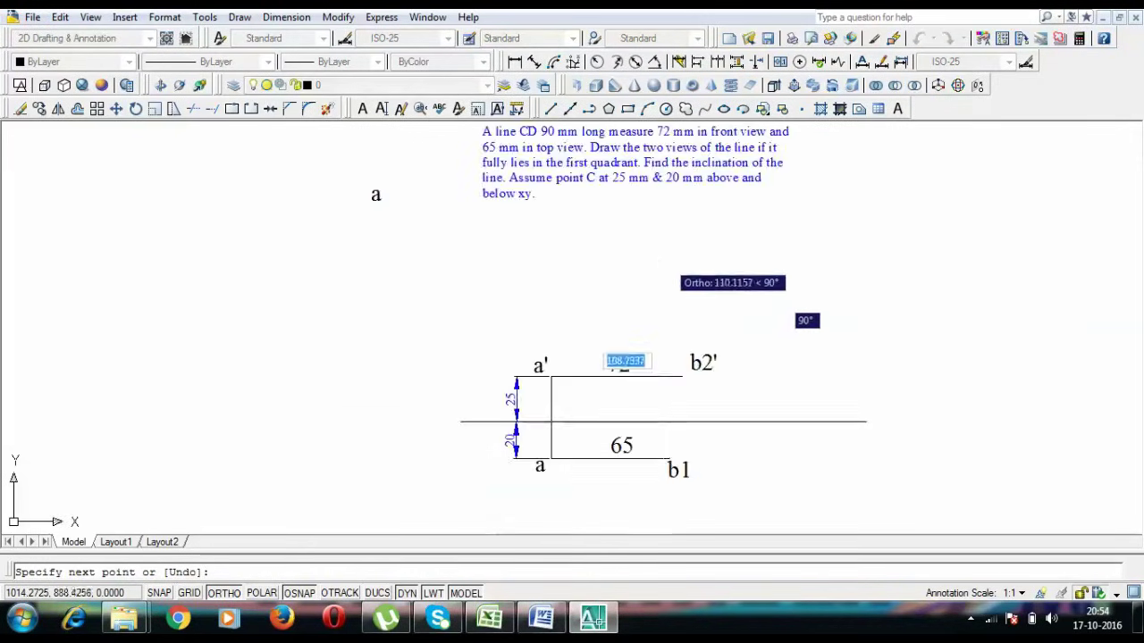
{"action": "left_click", "coordinate": [669, 229]}
{"action": "key", "text": "Return"}
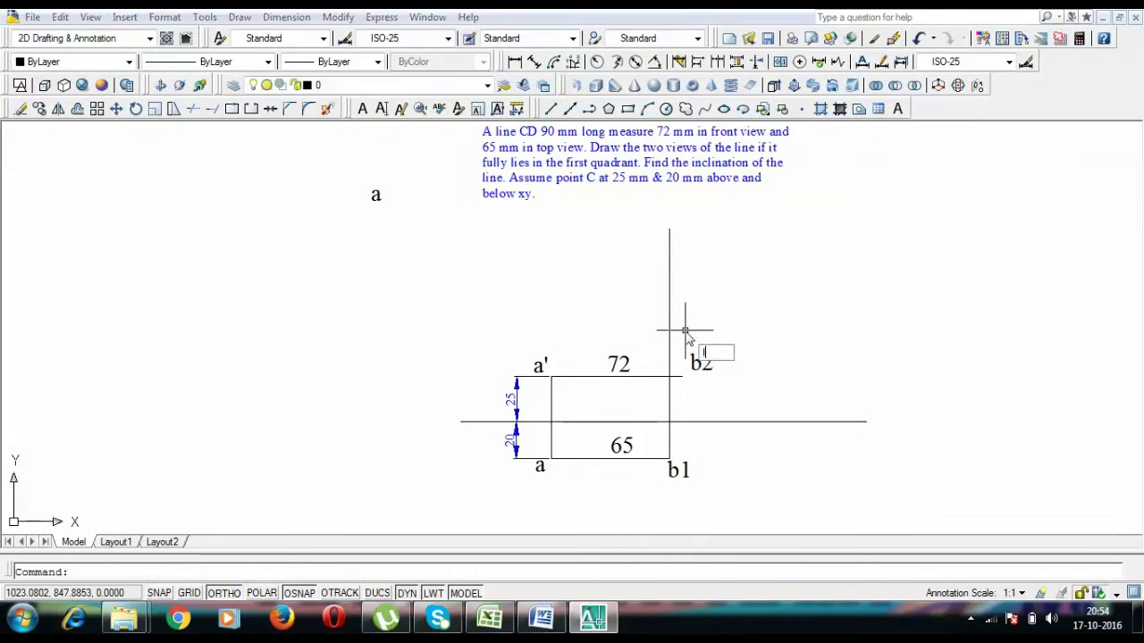
{"action": "key", "text": "Return"}
{"action": "left_click", "coordinate": [670, 459]}
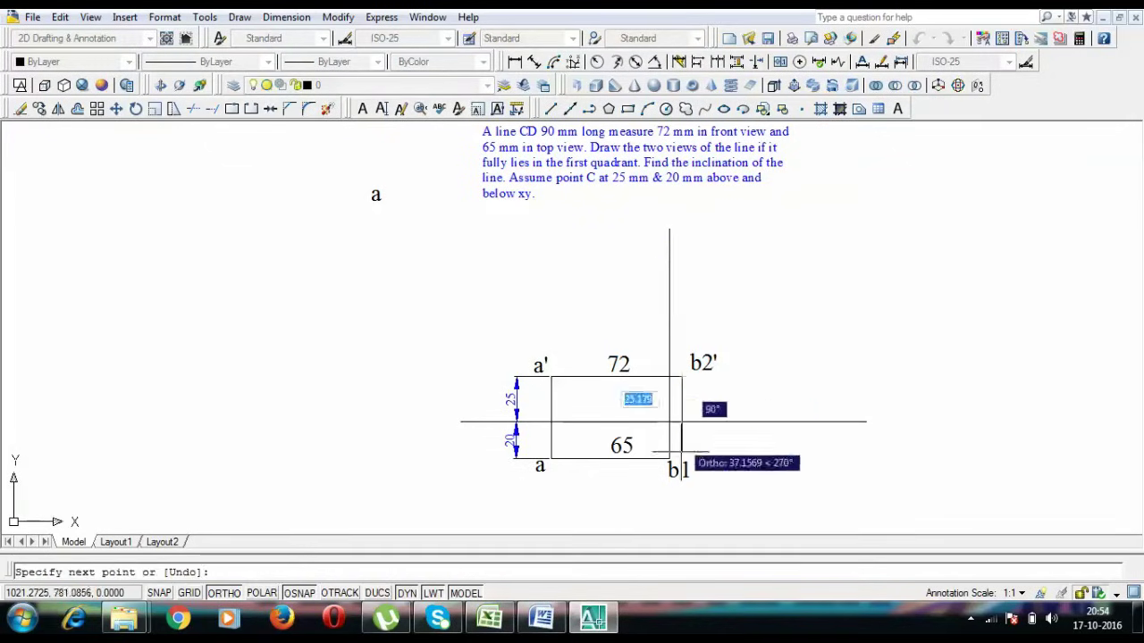
{"action": "left_click", "coordinate": [679, 515]}
{"action": "key", "text": "Return"}
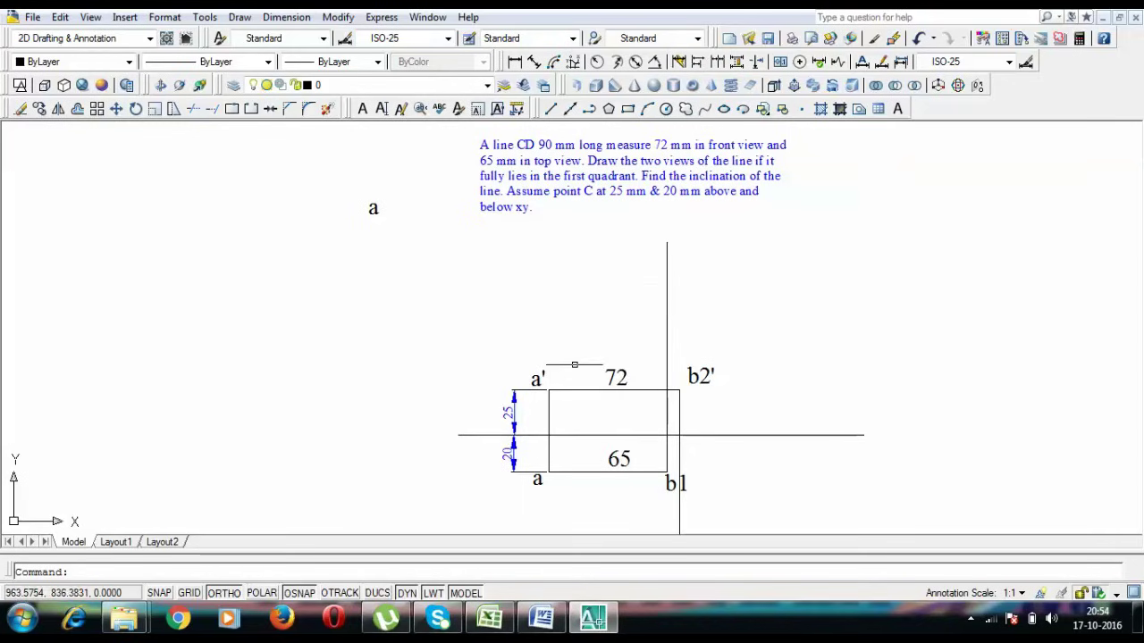
- Start an arc centred at a' with its start on the b1 projector
{"action": "type", "text": "arc"}
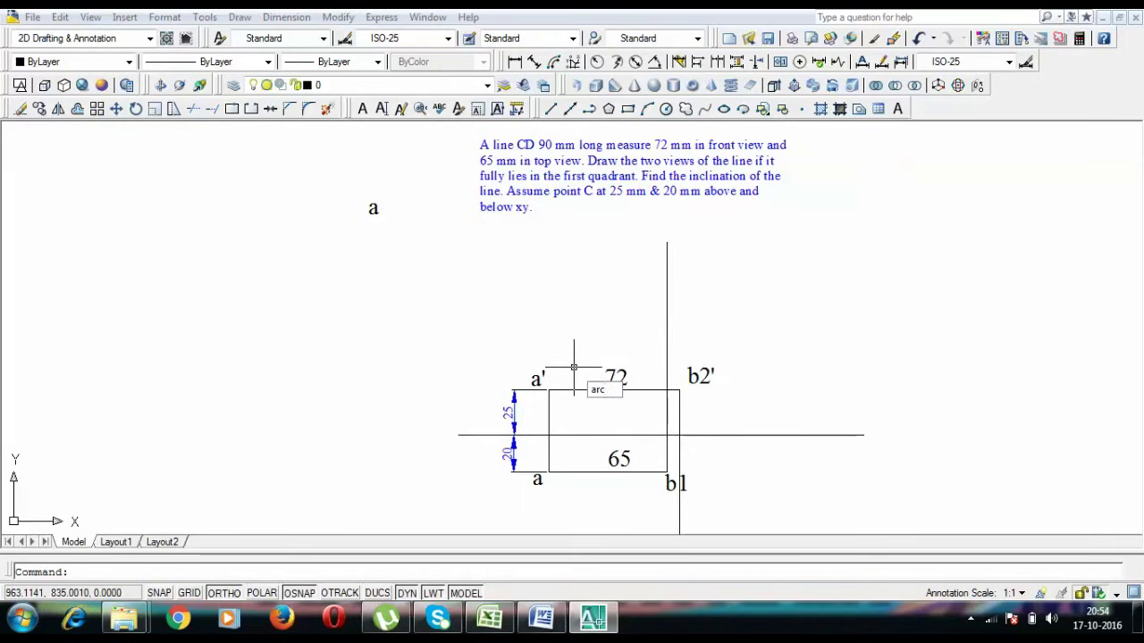
{"action": "key", "text": "Return"}
{"action": "type", "text": "c"}
{"action": "key", "text": "Return"}
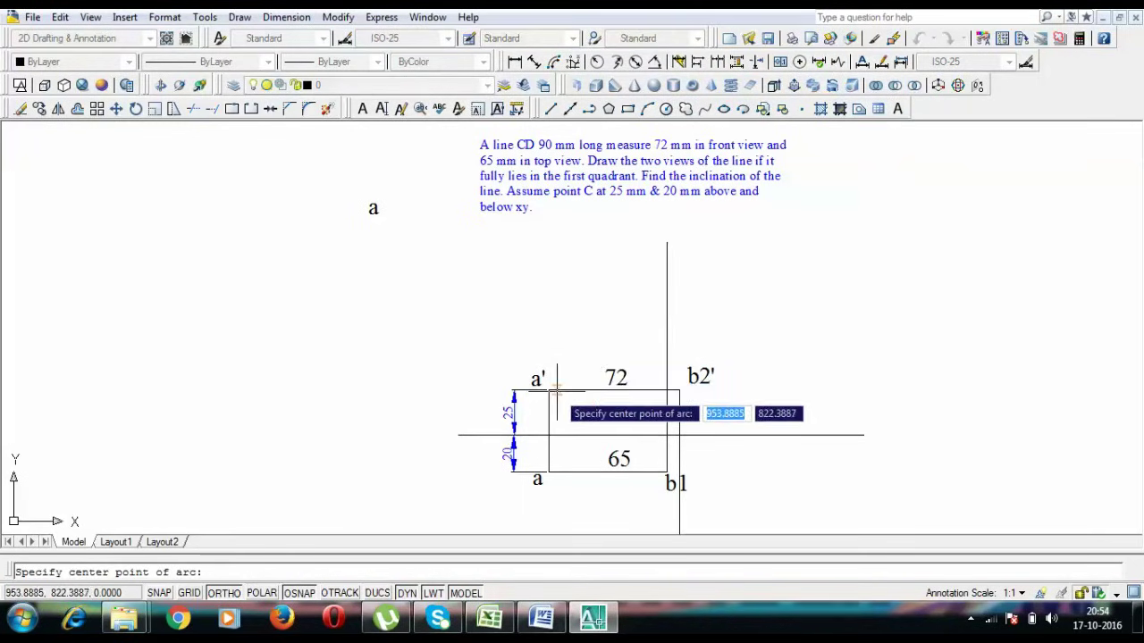
{"action": "left_click", "coordinate": [508, 390]}
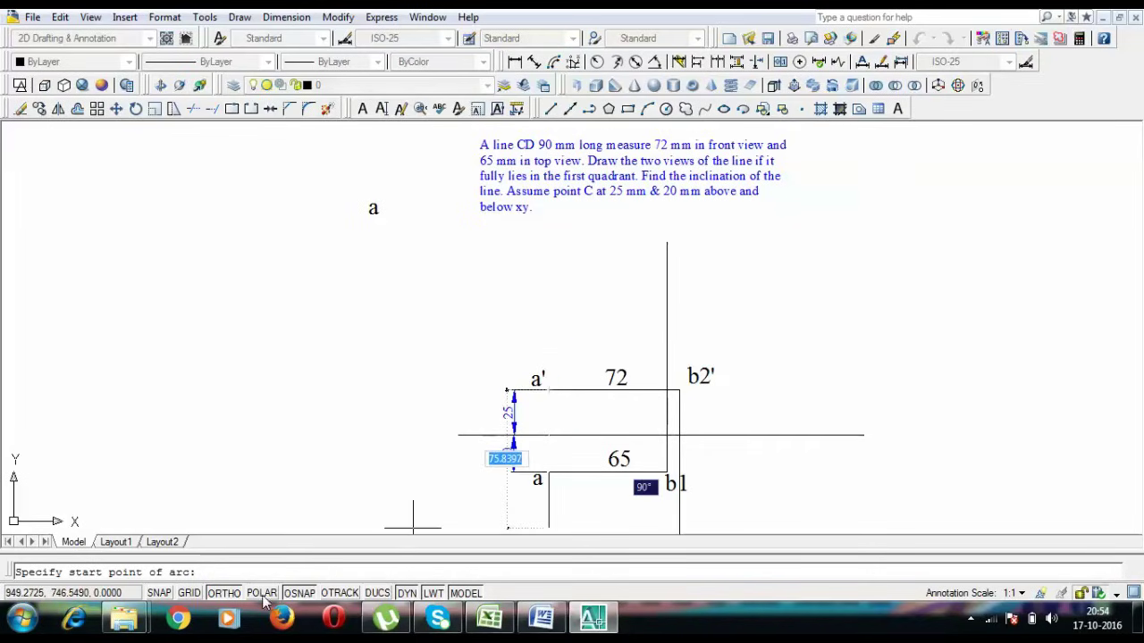
{"action": "left_click", "coordinate": [224, 594]}
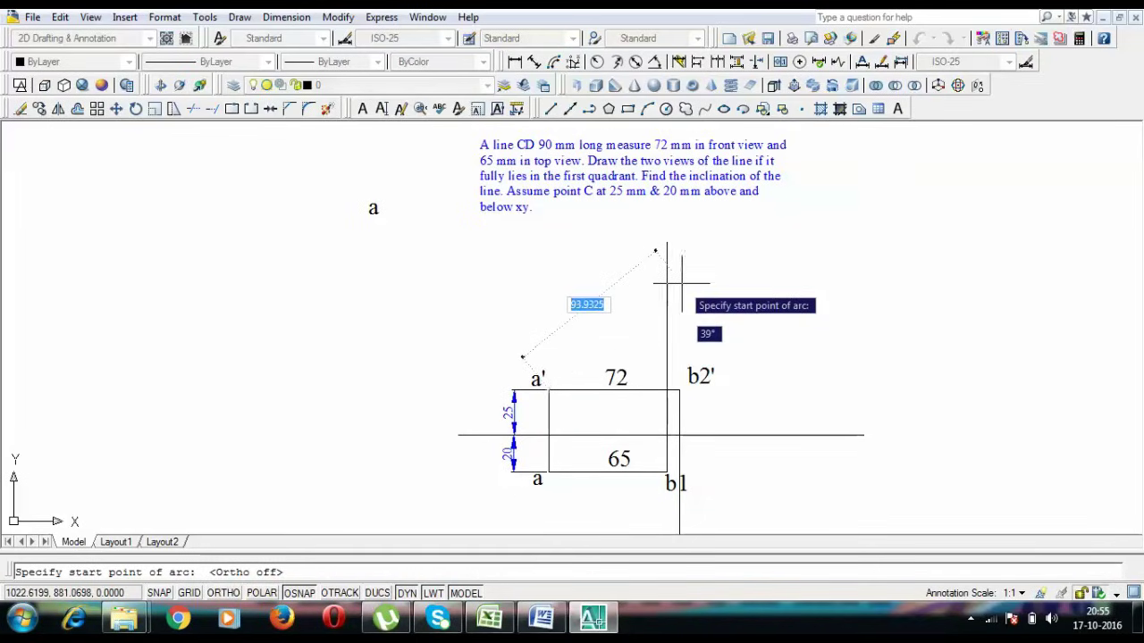
{"action": "left_click", "coordinate": [657, 254]}
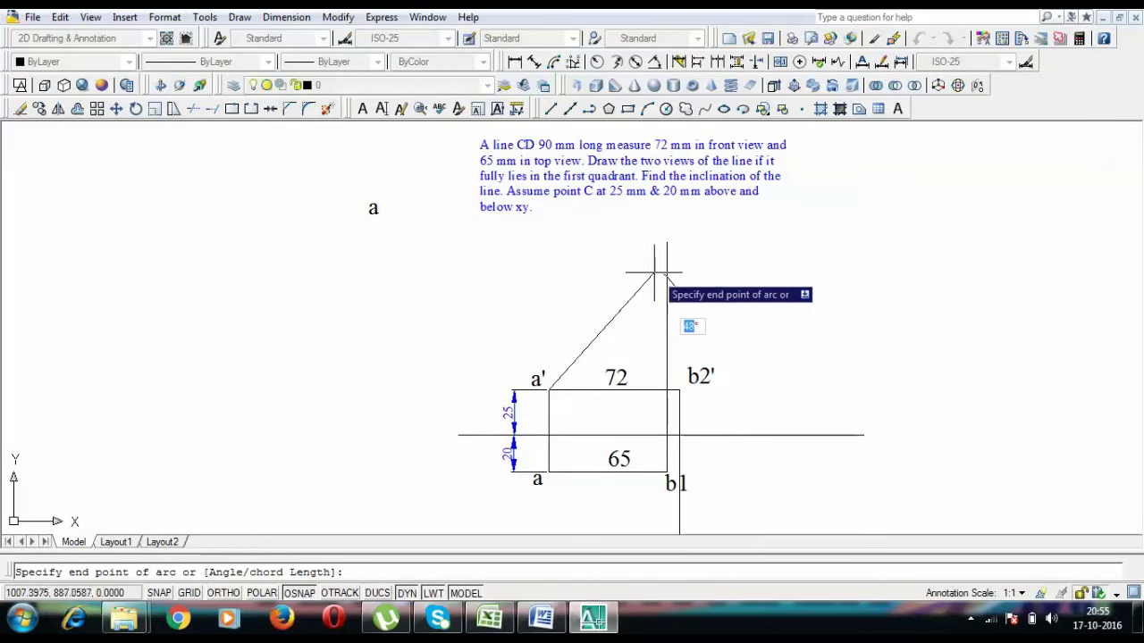
{"action": "key", "text": "Escape"}
{"action": "key", "text": "Return"}
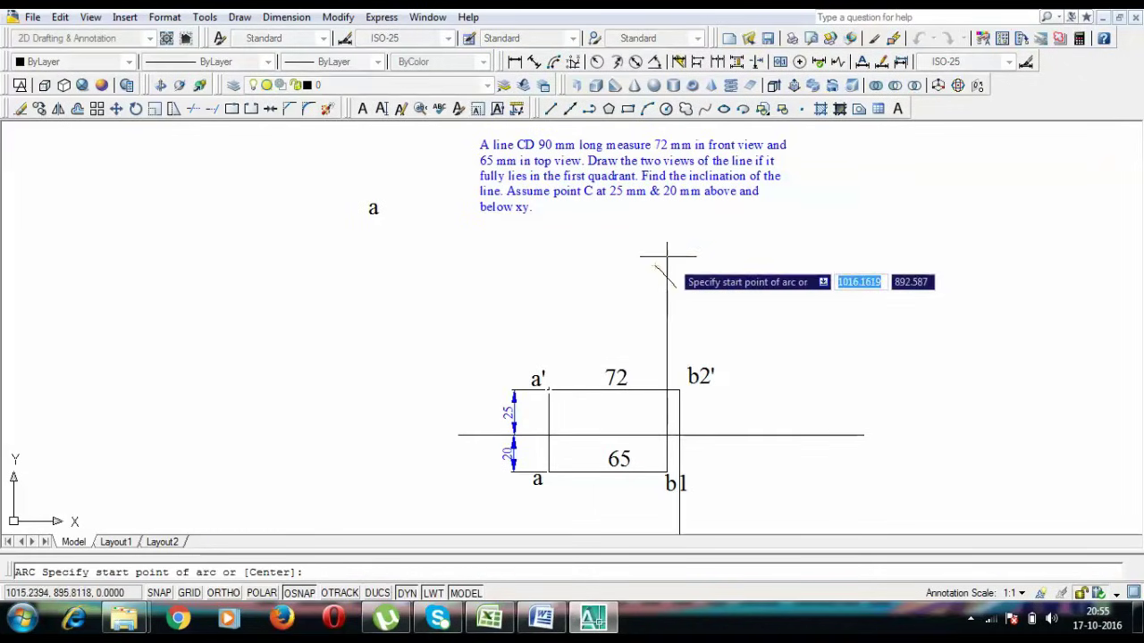
{"action": "key", "text": "Escape"}
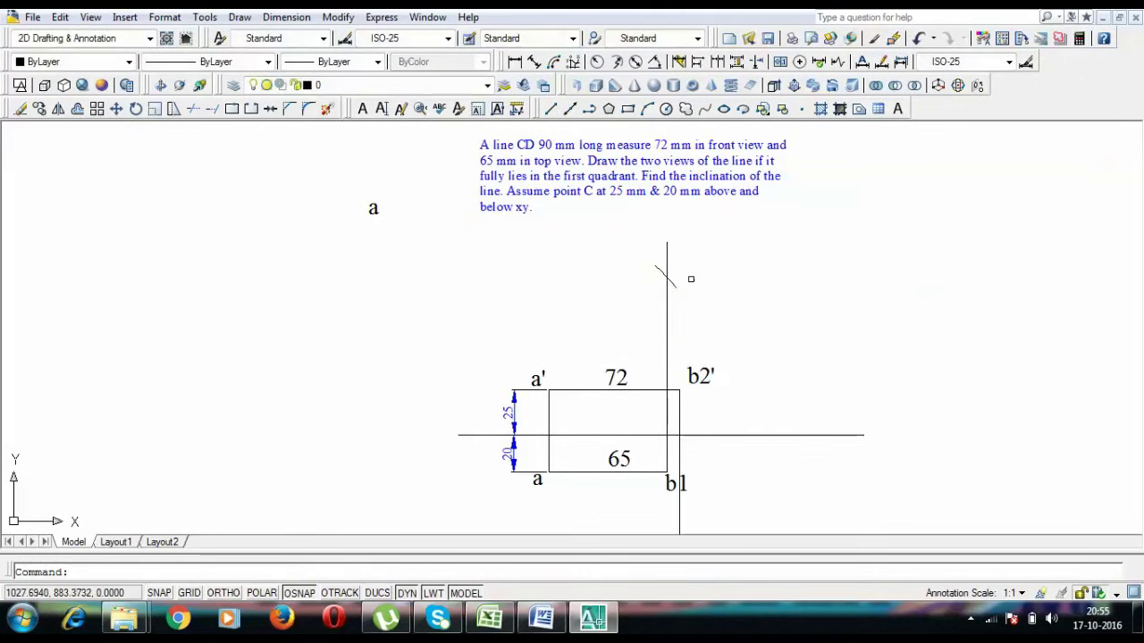
- Paste a label at the top crossing of the b1 projector and edit it to read b1'
{"action": "key", "text": "ctrl+v"}
{"action": "left_click", "coordinate": [668, 268]}
{"action": "double_click", "coordinate": [674, 264]}
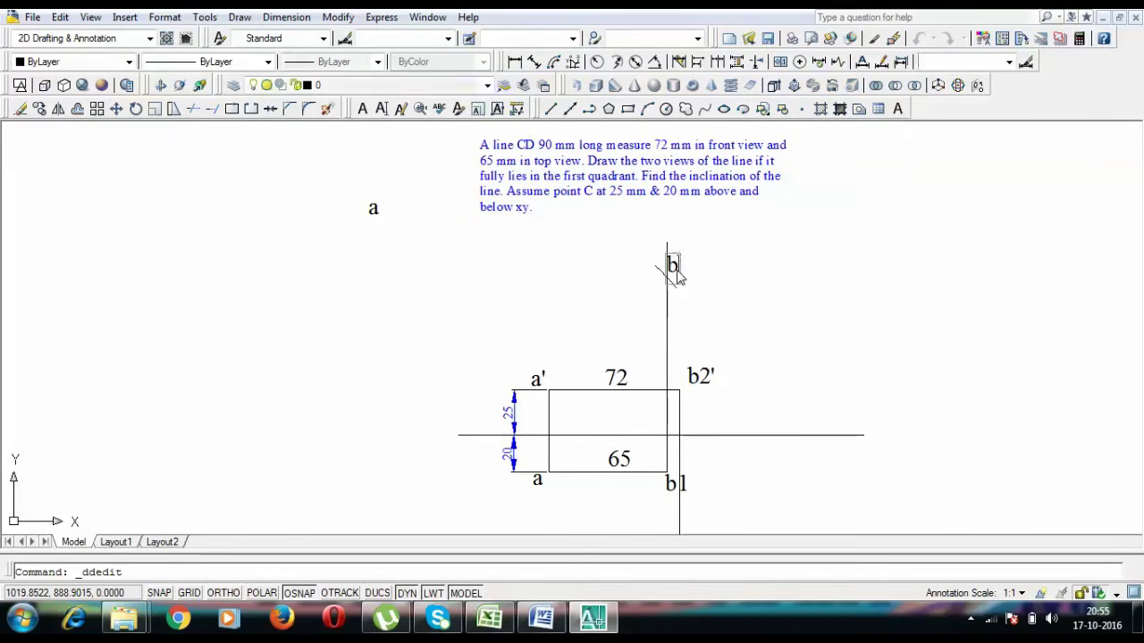
{"action": "type", "text": "b1'"}
{"action": "key", "text": "Return"}
{"action": "key", "text": "Return"}
{"action": "left_click_drag", "start_coordinate": [761, 347], "coordinate": [762, 308]}
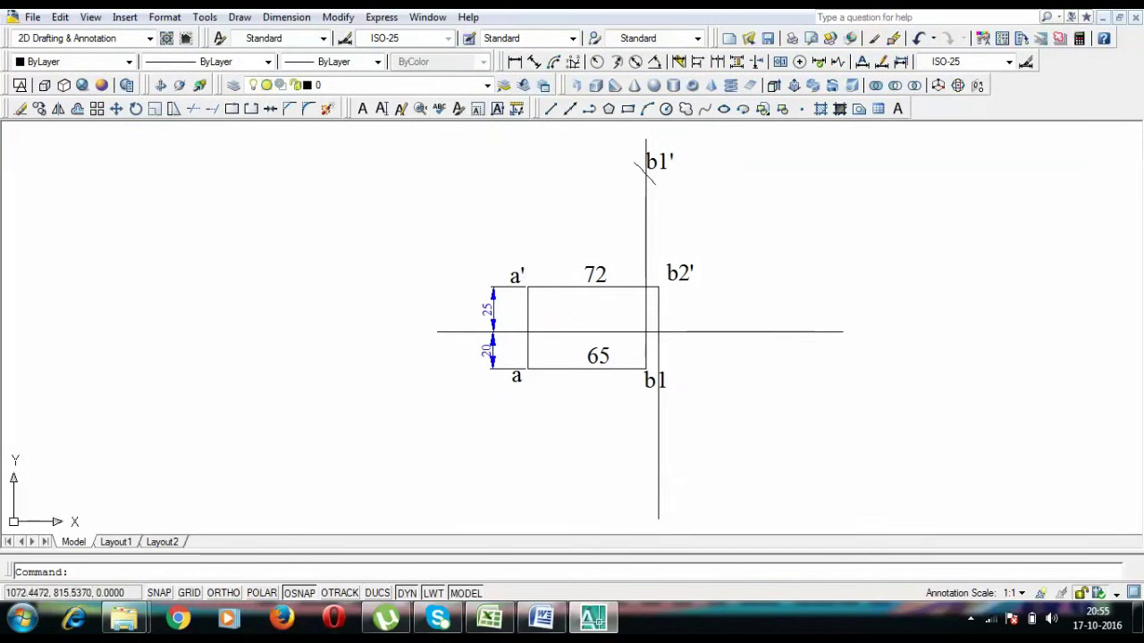
- Draw a centre-point arc about a that swings across the vertical projector through b1
{"action": "left_click", "coordinate": [659, 291]}
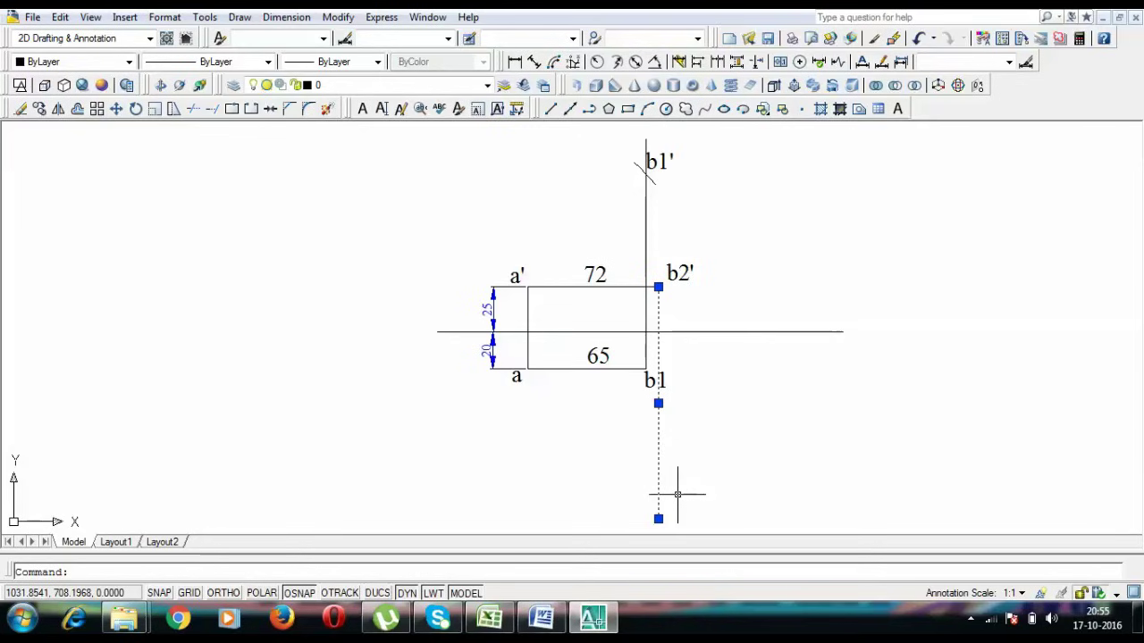
{"action": "type", "text": "a"}
{"action": "key", "text": "Return"}
{"action": "type", "text": "c"}
{"action": "key", "text": "Return"}
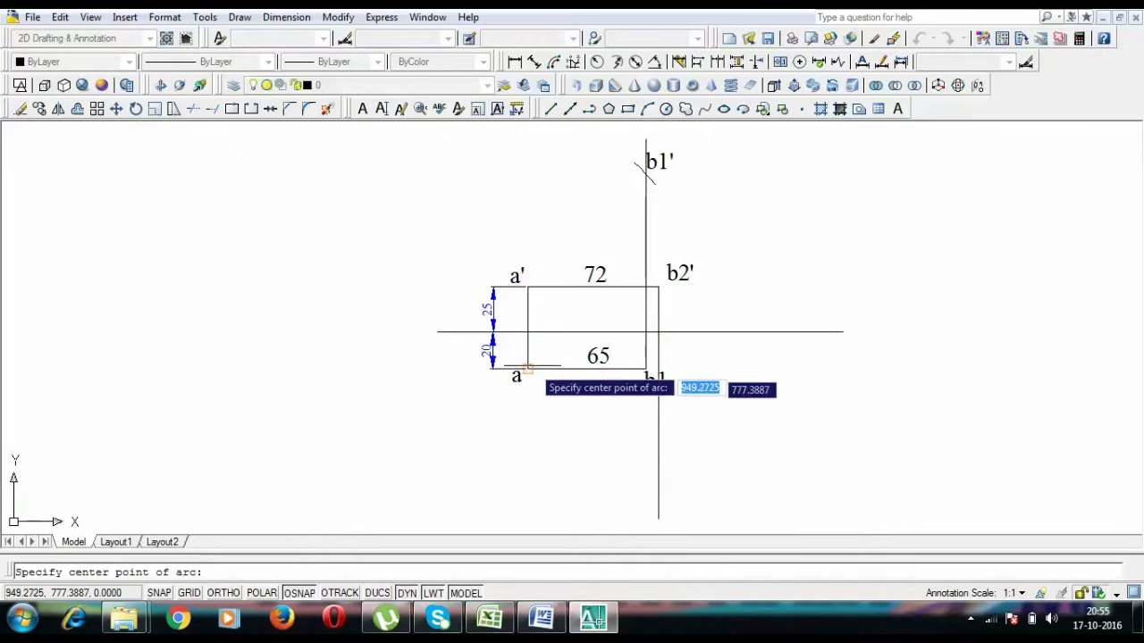
{"action": "scroll", "coordinate": [527, 369], "scroll_direction": "up", "scroll_amount": 5}
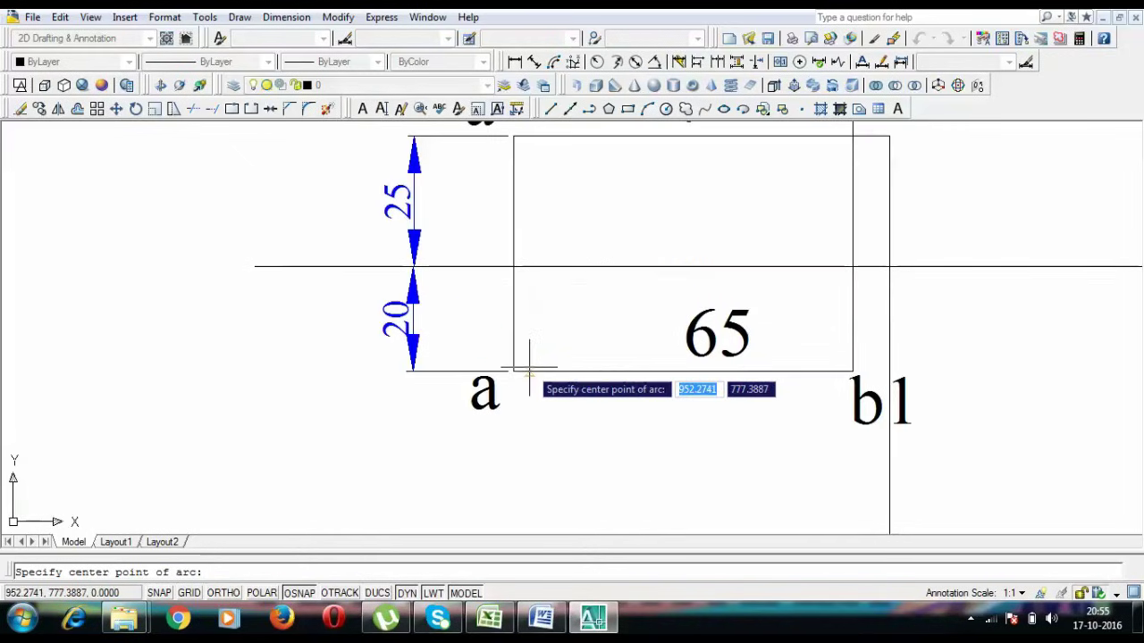
{"action": "left_click", "coordinate": [513, 370]}
{"action": "scroll", "coordinate": [572, 429], "scroll_direction": "down", "scroll_amount": 2}
{"action": "left_click_drag", "start_coordinate": [615, 487], "coordinate": [504, 335]}
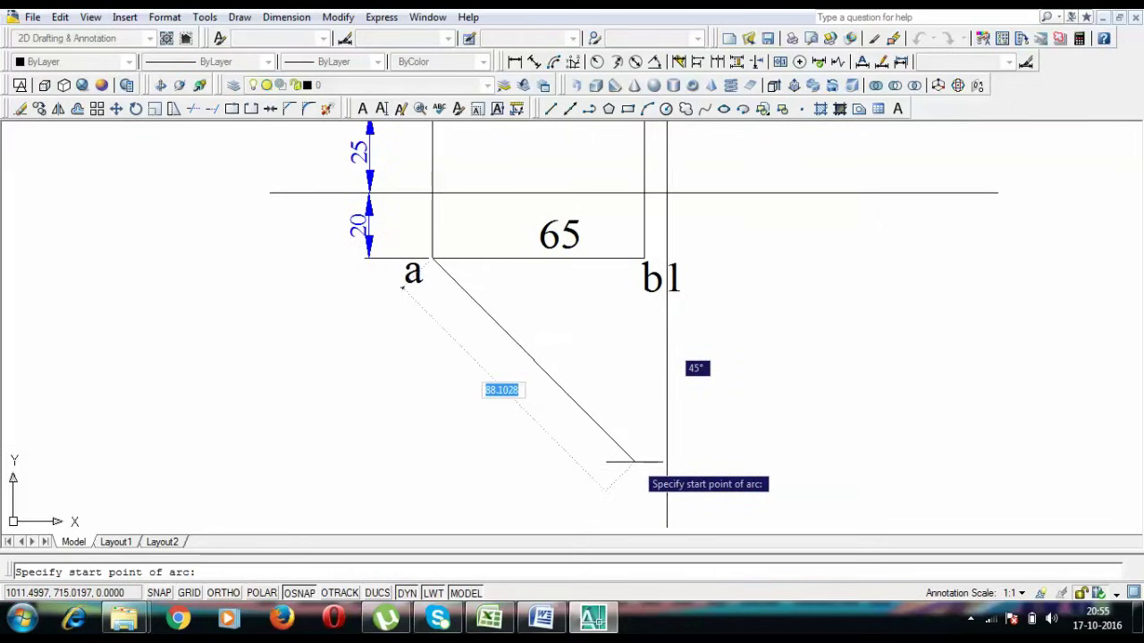
{"action": "left_click", "coordinate": [634, 462]}
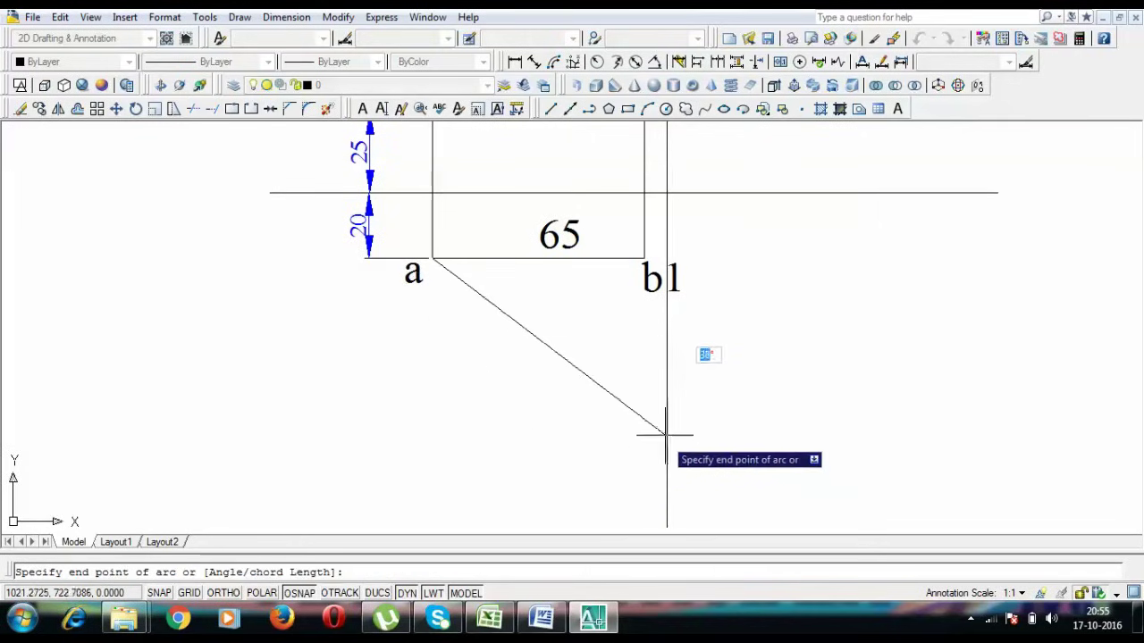
{"action": "left_click", "coordinate": [688, 389]}
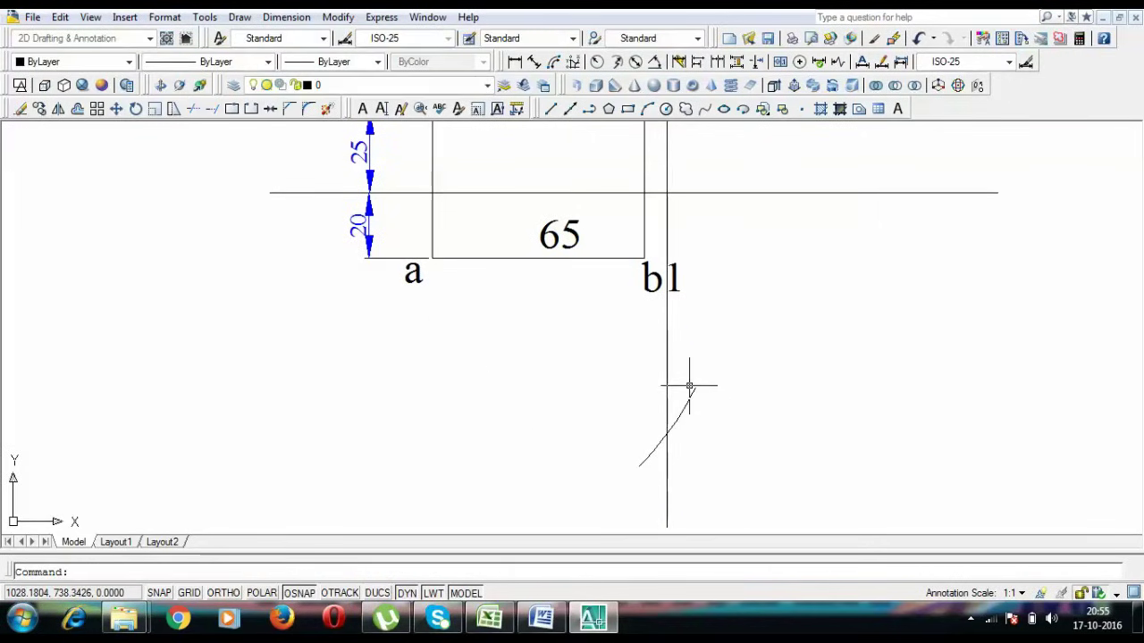
- Draw a line from the arc–projector intersection to a, and paste a label copy below it
{"action": "type", "text": "l"}
{"action": "key", "text": "Return"}
{"action": "left_click", "coordinate": [667, 433]}
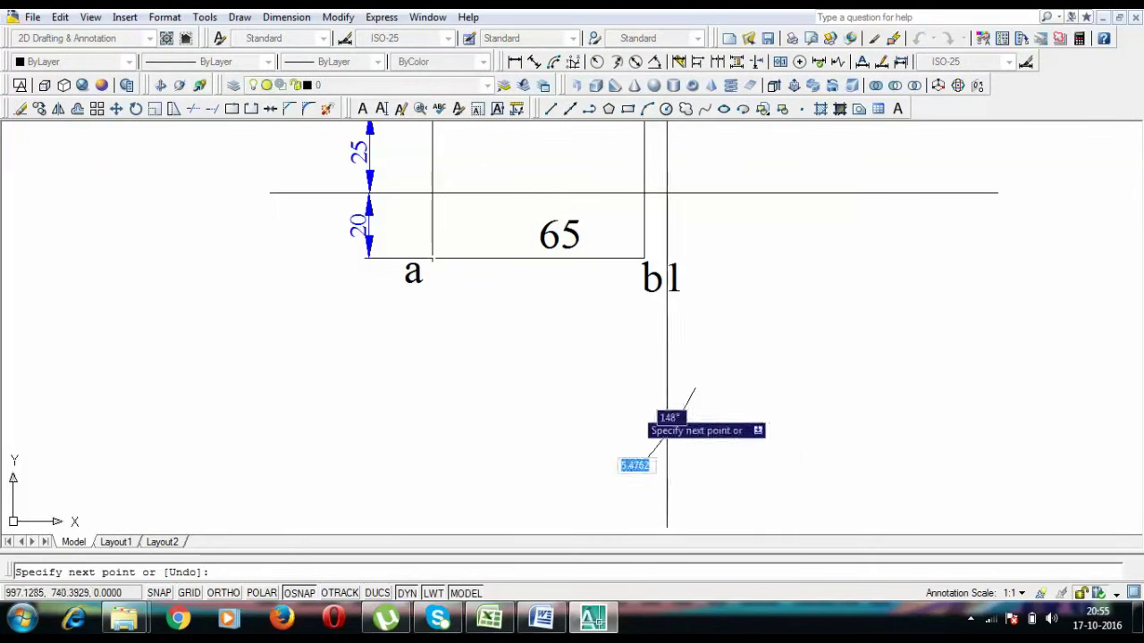
{"action": "left_click", "coordinate": [433, 259]}
{"action": "key", "text": "Return"}
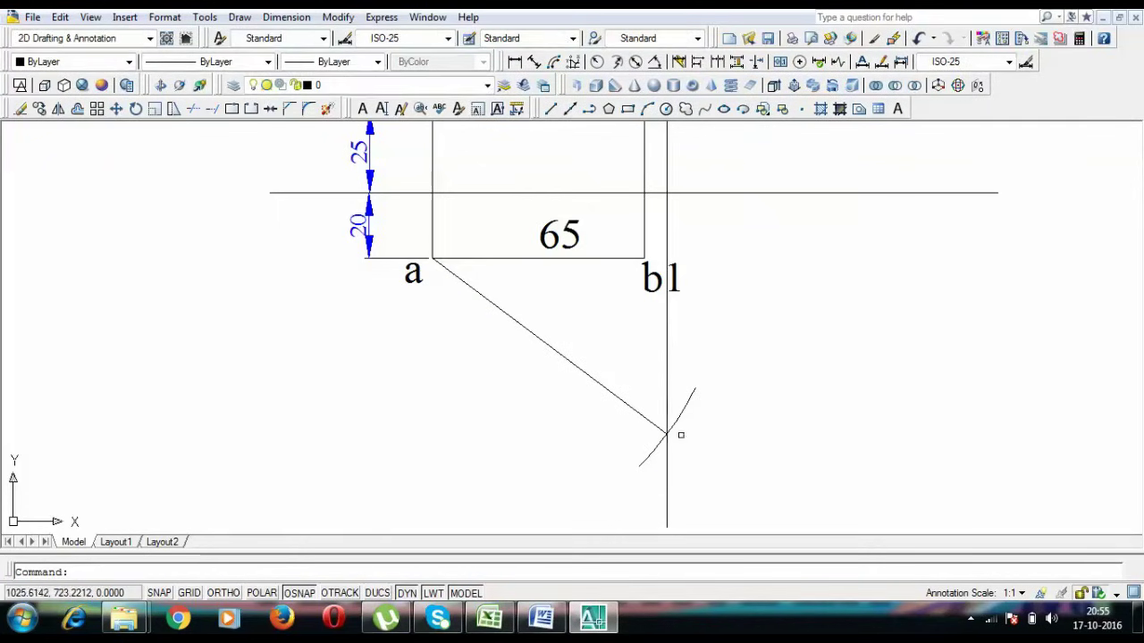
{"action": "type", "text": "a"}
{"action": "left_click", "coordinate": [676, 470]}
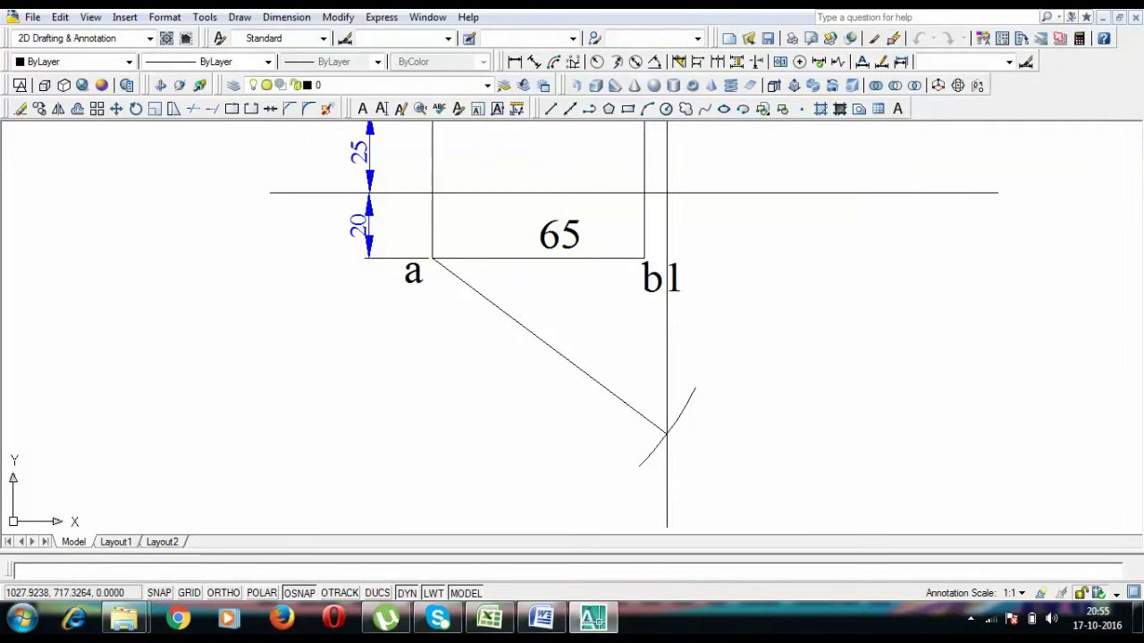
- Rename the pasted label below the intersection to b2
{"action": "double_click", "coordinate": [684, 454]}
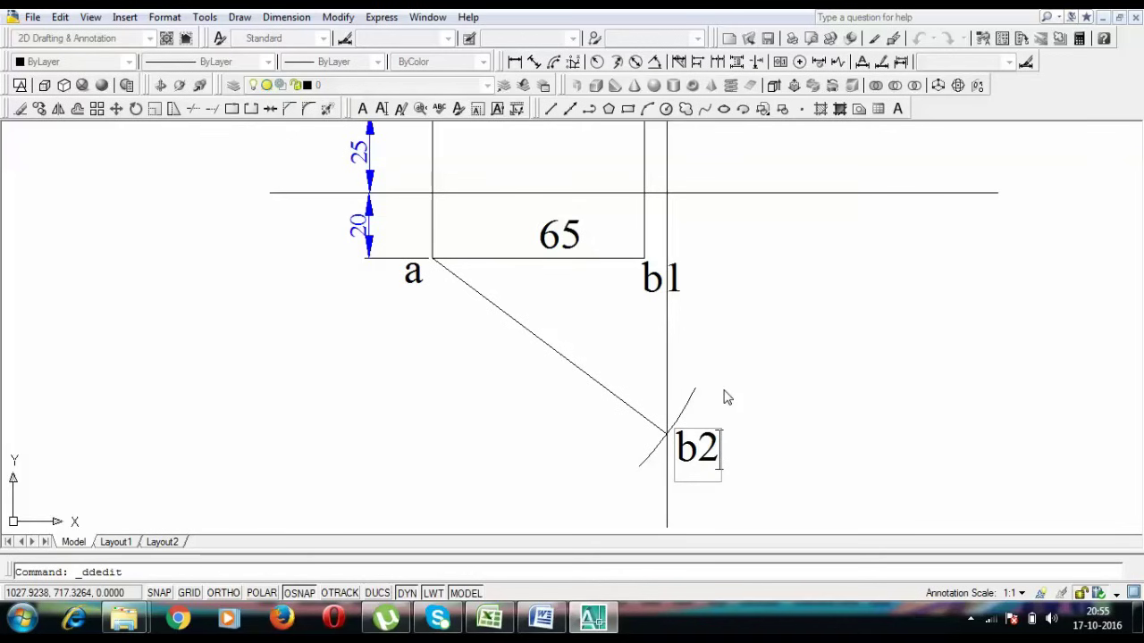
{"action": "key", "text": "Return"}
{"action": "scroll", "coordinate": [727, 396], "scroll_direction": "down", "scroll_amount": 2}
{"action": "left_click_drag", "start_coordinate": [727, 345], "coordinate": [719, 514]}
- Draw a line joining corner a' to b1'
{"action": "type", "text": "l"}
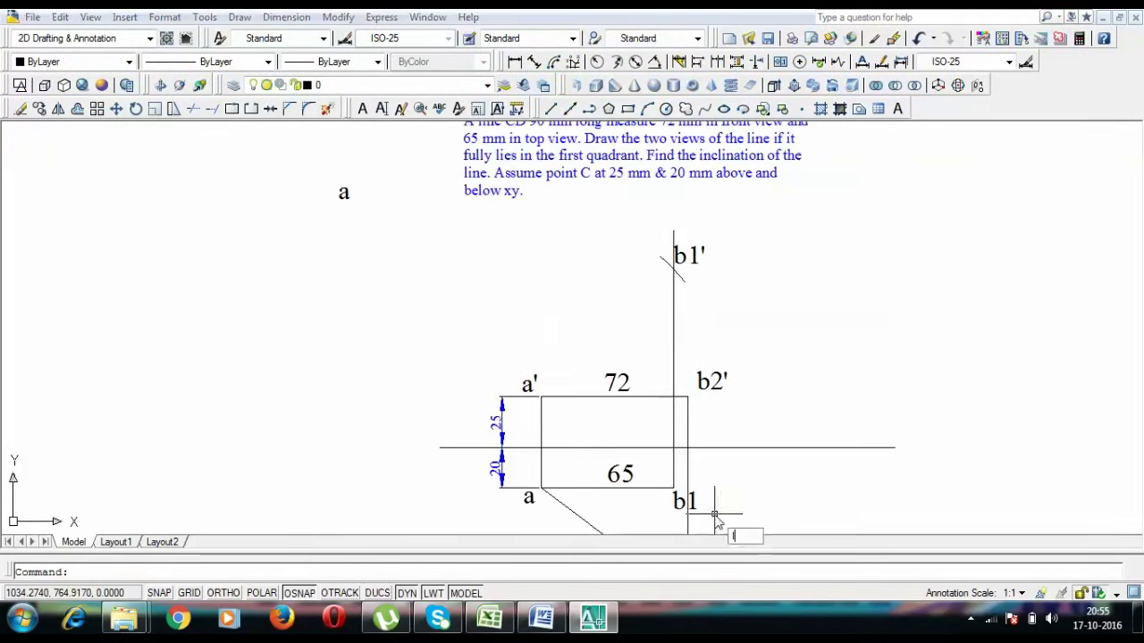
{"action": "key", "text": "Return"}
{"action": "left_click", "coordinate": [541, 396]}
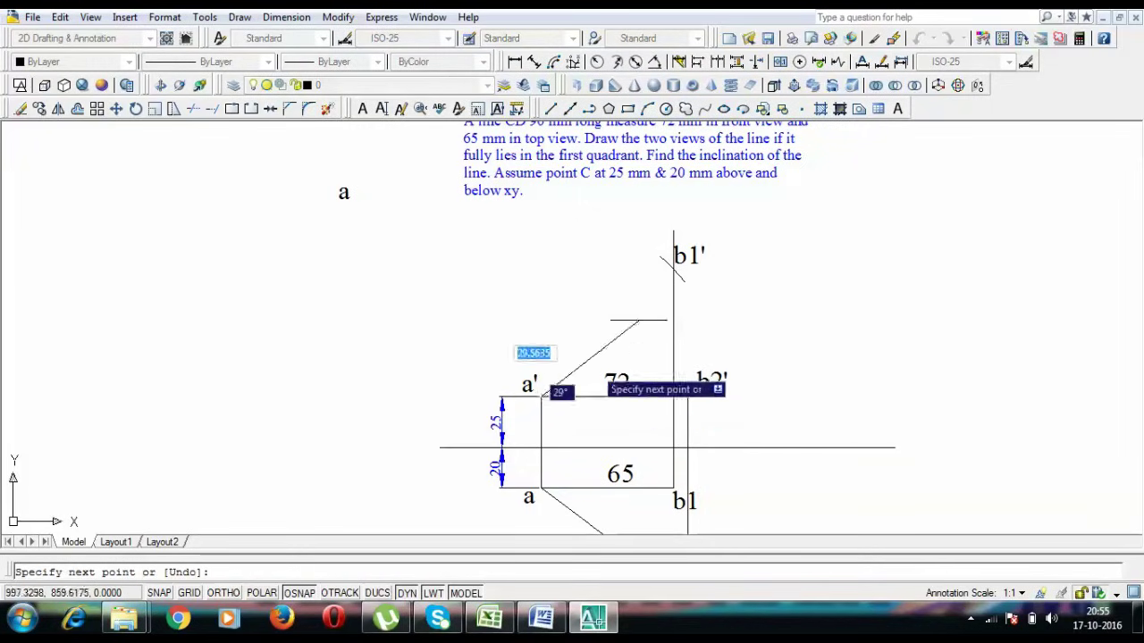
{"action": "left_click", "coordinate": [674, 268]}
{"action": "key", "text": "Return"}
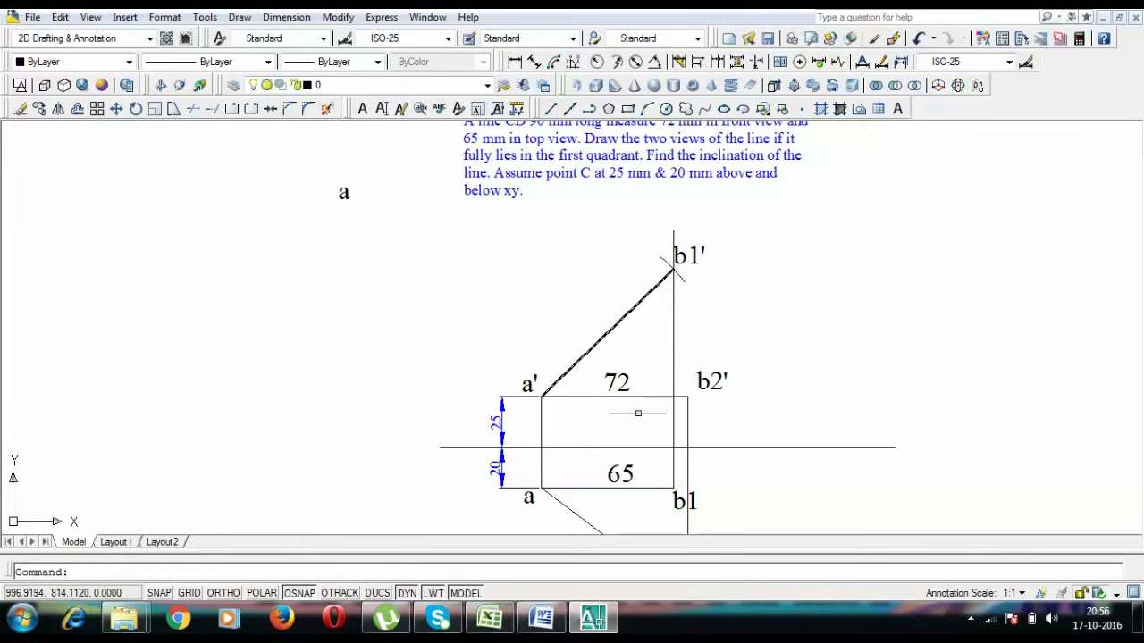
- Label both true-length lines a'b1' and a–b2 with 90
{"action": "left_click_drag", "start_coordinate": [643, 399], "coordinate": [646, 280]}
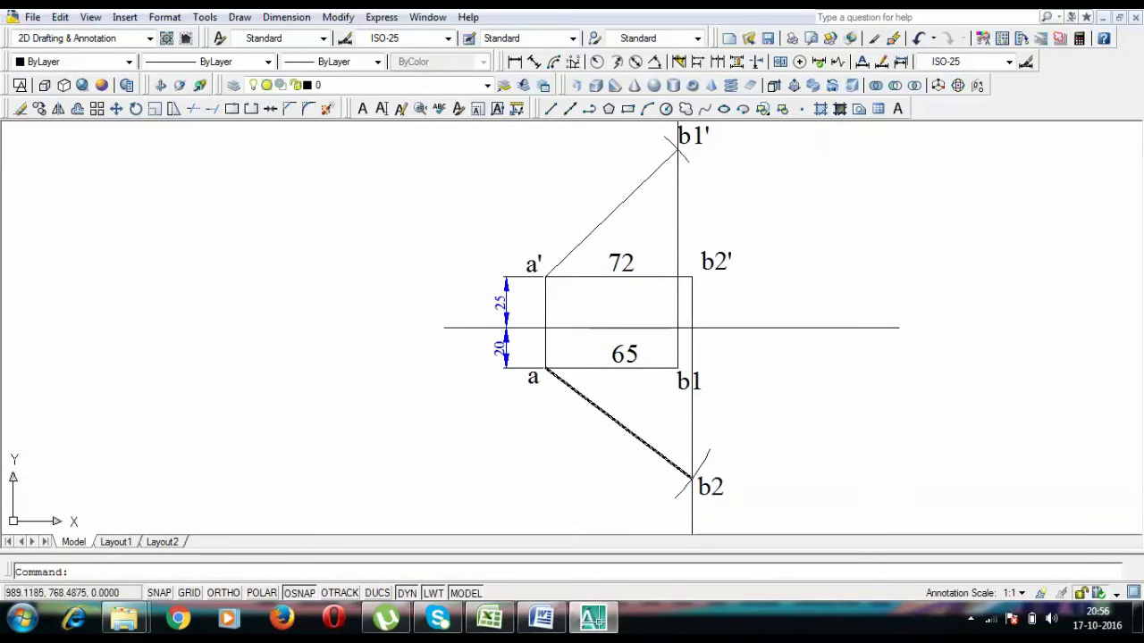
{"action": "key", "text": "ctrl+v"}
{"action": "left_click", "coordinate": [606, 205]}
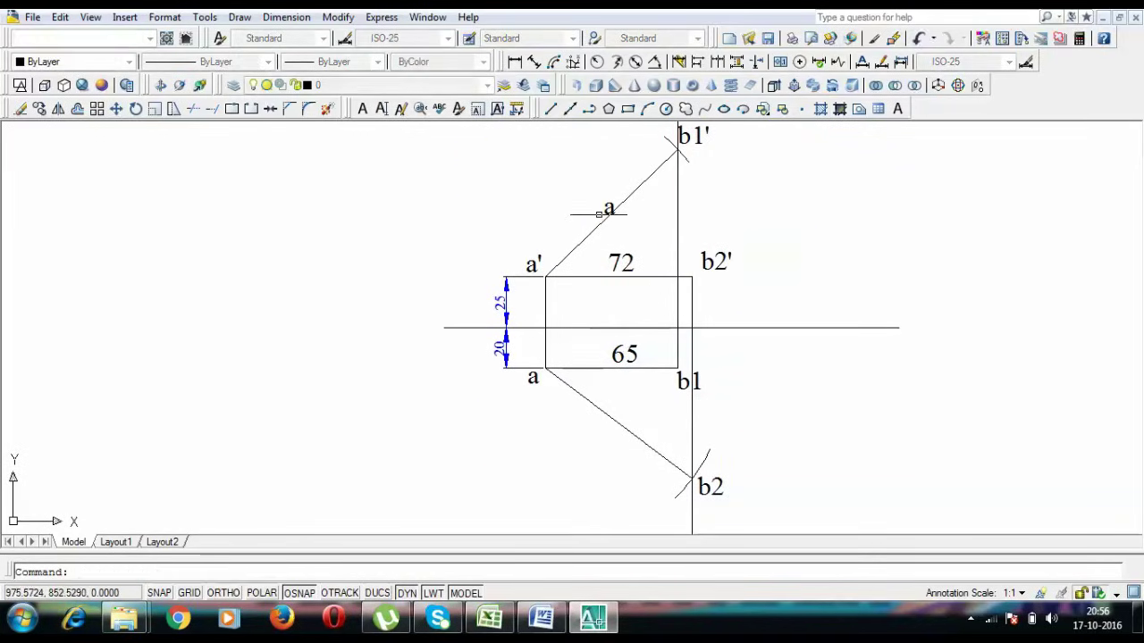
{"action": "double_click", "coordinate": [608, 209]}
{"action": "type", "text": "90"}
{"action": "key", "text": "Return"}
{"action": "key", "text": "Return"}
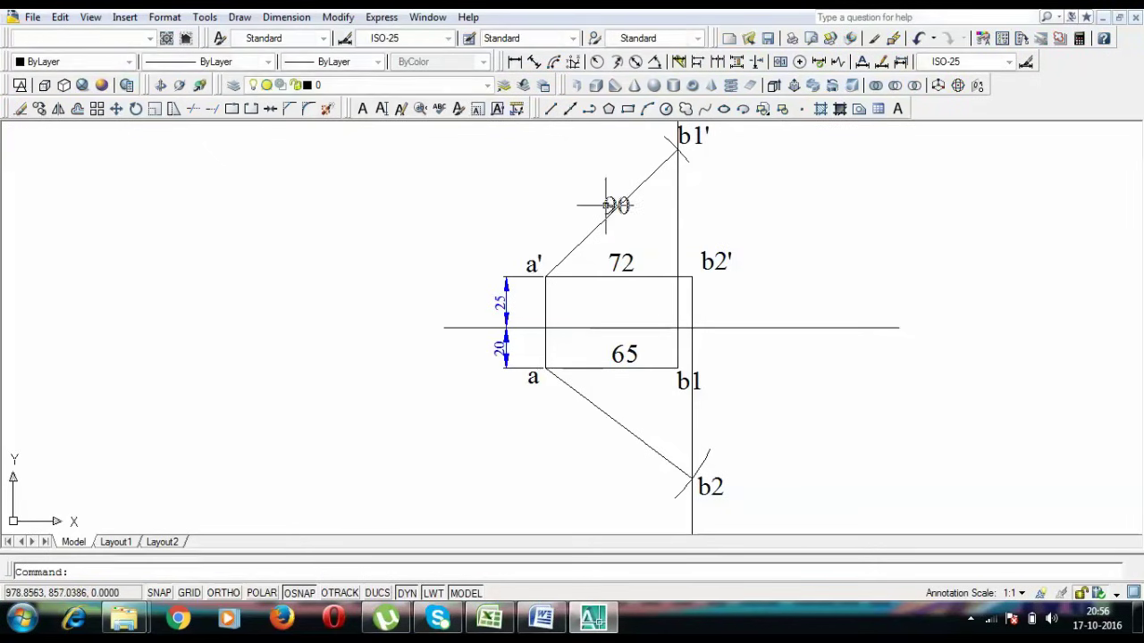
{"action": "key", "text": "ctrl+v"}
{"action": "key", "text": "Escape"}
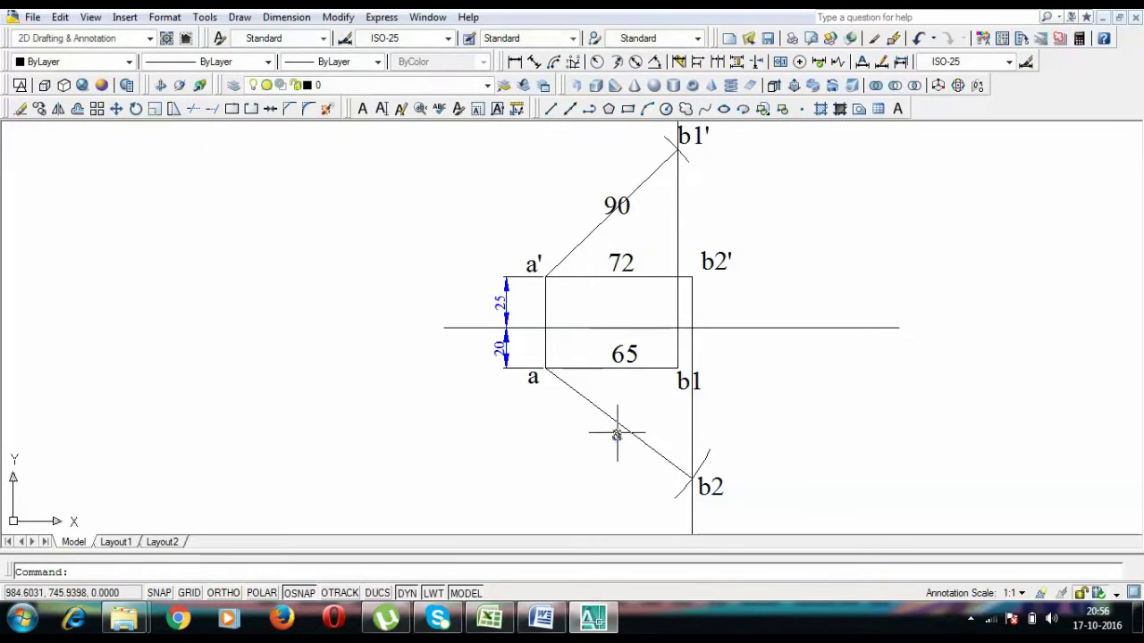
{"action": "key", "text": "ctrl+v"}
{"action": "left_click", "coordinate": [617, 432]}
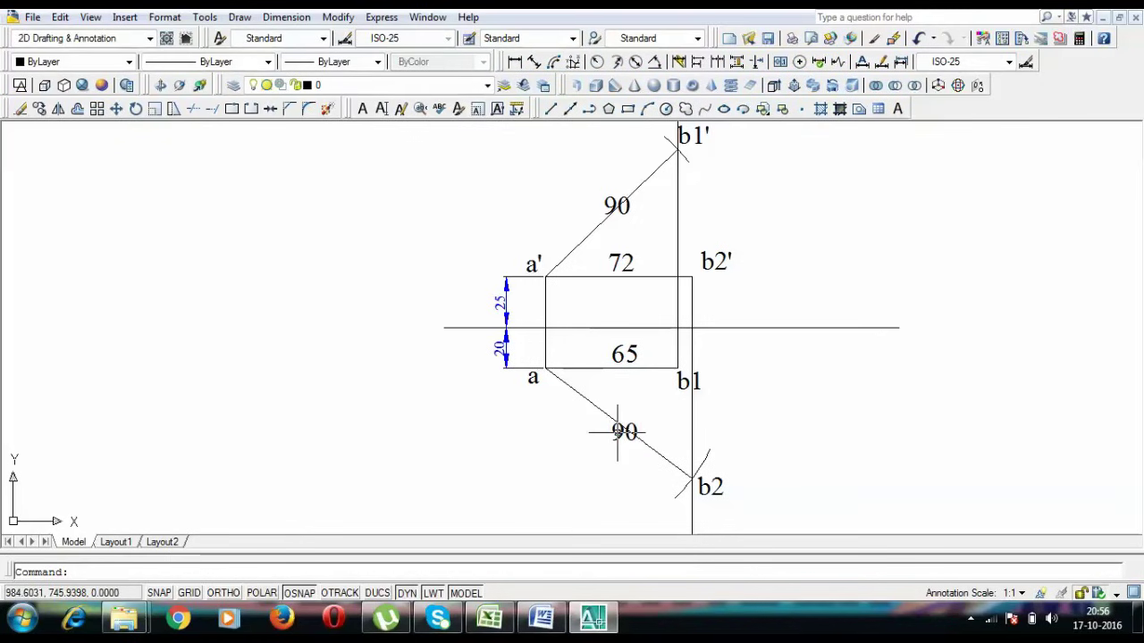
- With Ortho on, draw a horizontal locus line running left from b2
{"action": "type", "text": "l"}
{"action": "key", "text": "Return"}
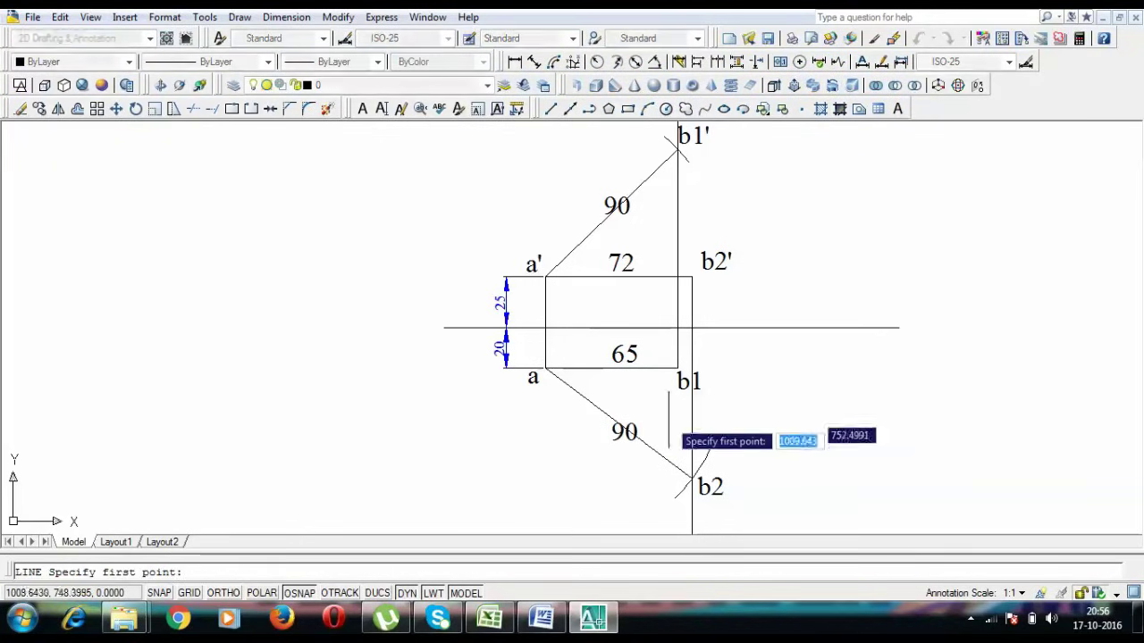
{"action": "left_click", "coordinate": [690, 476]}
{"action": "key", "text": "F8"}
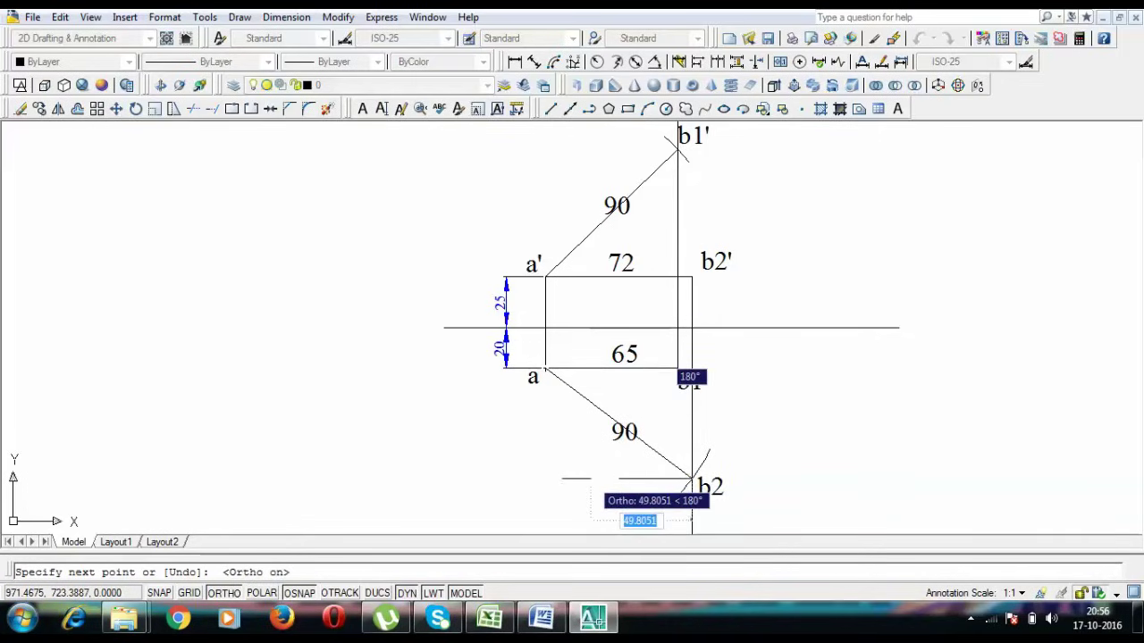
{"action": "left_click", "coordinate": [590, 478]}
{"action": "key", "text": "Return"}
- Draw a second horizontal locus line running left from b1'
{"action": "left_click_drag", "start_coordinate": [715, 393], "coordinate": [700, 454]}
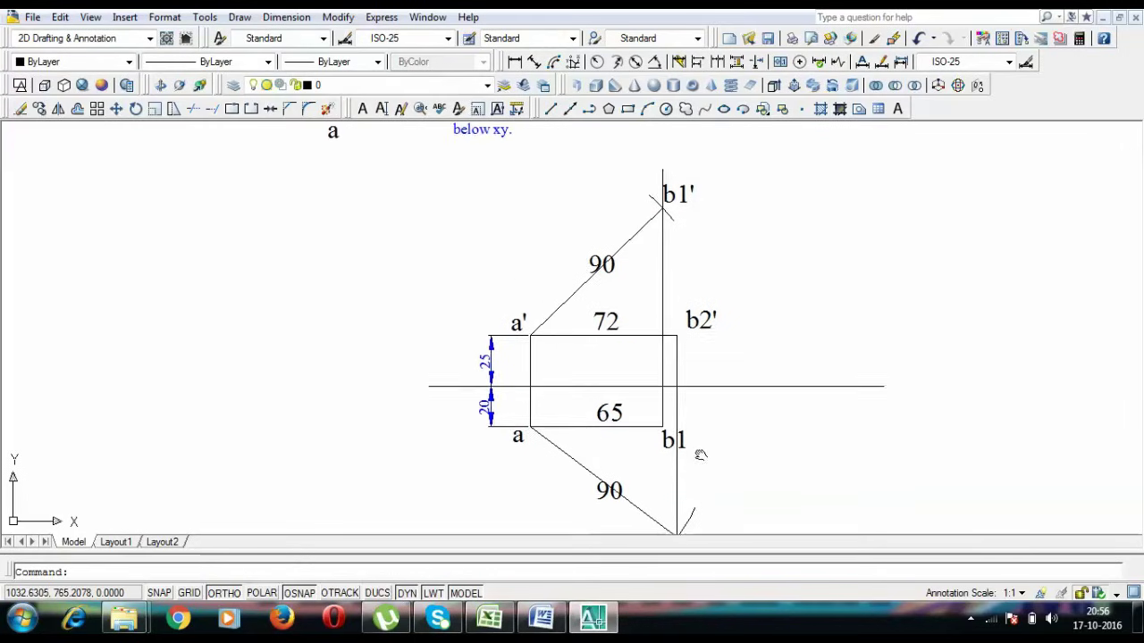
{"action": "key", "text": "Return"}
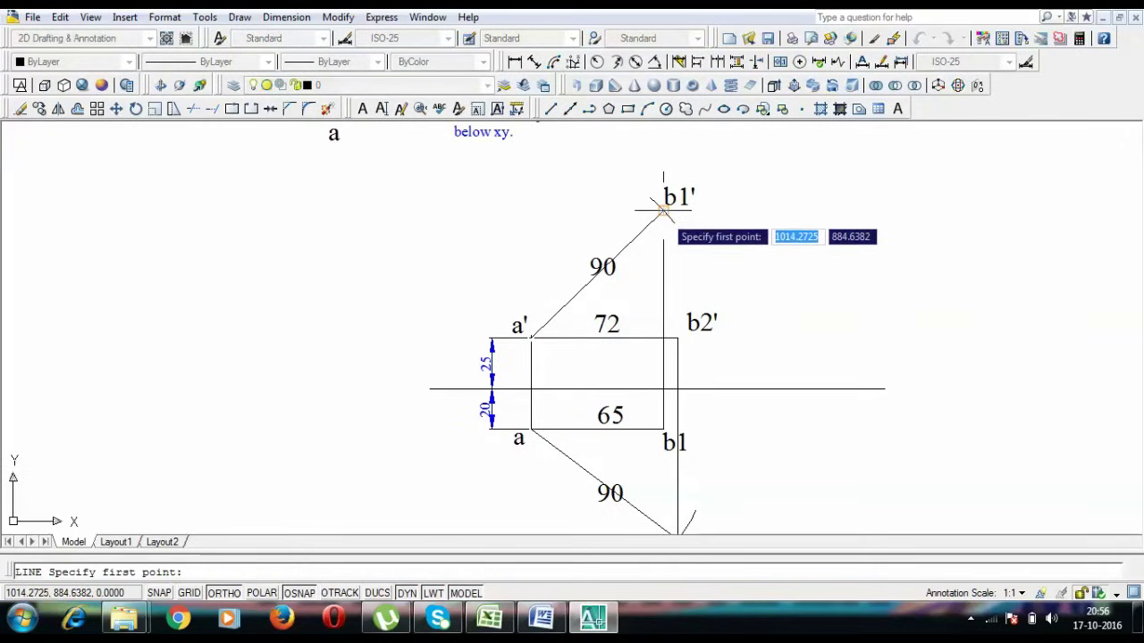
{"action": "left_click", "coordinate": [662, 209]}
{"action": "left_click", "coordinate": [547, 209]}
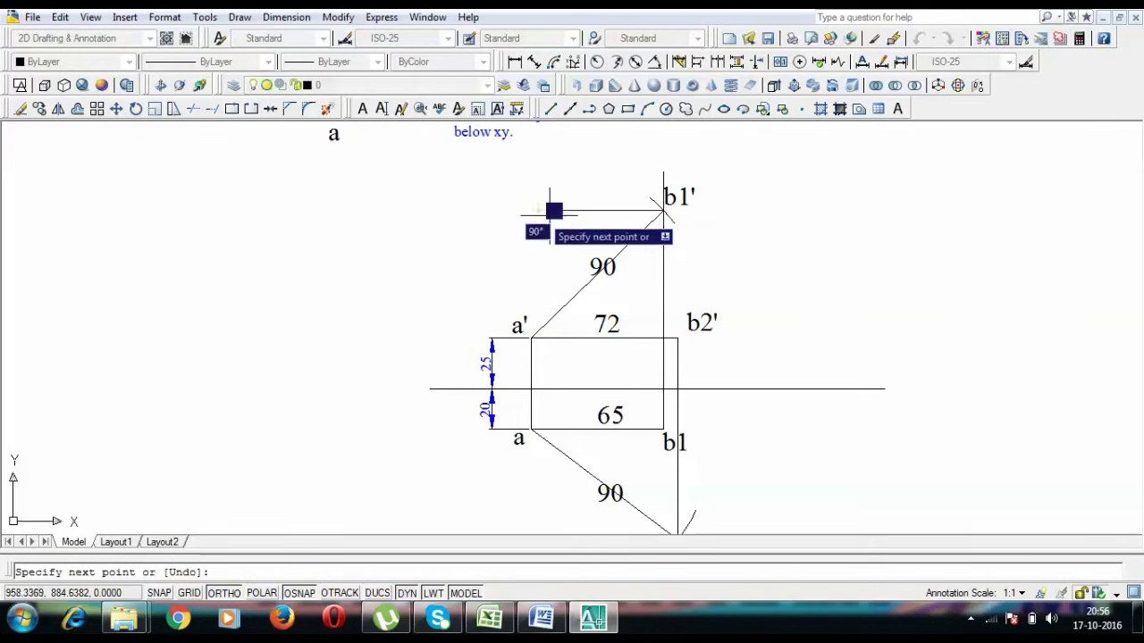